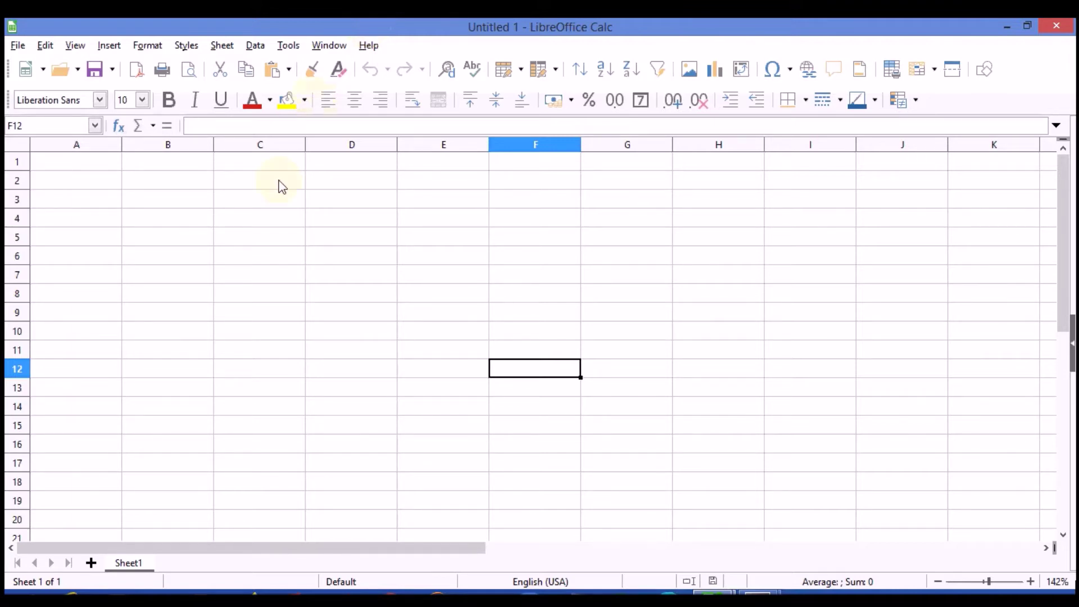
# Step: Add two new sheets and enter 80 in B2 of Sheet3
pyautogui.click(91, 564)
pyautogui.click(91, 564)
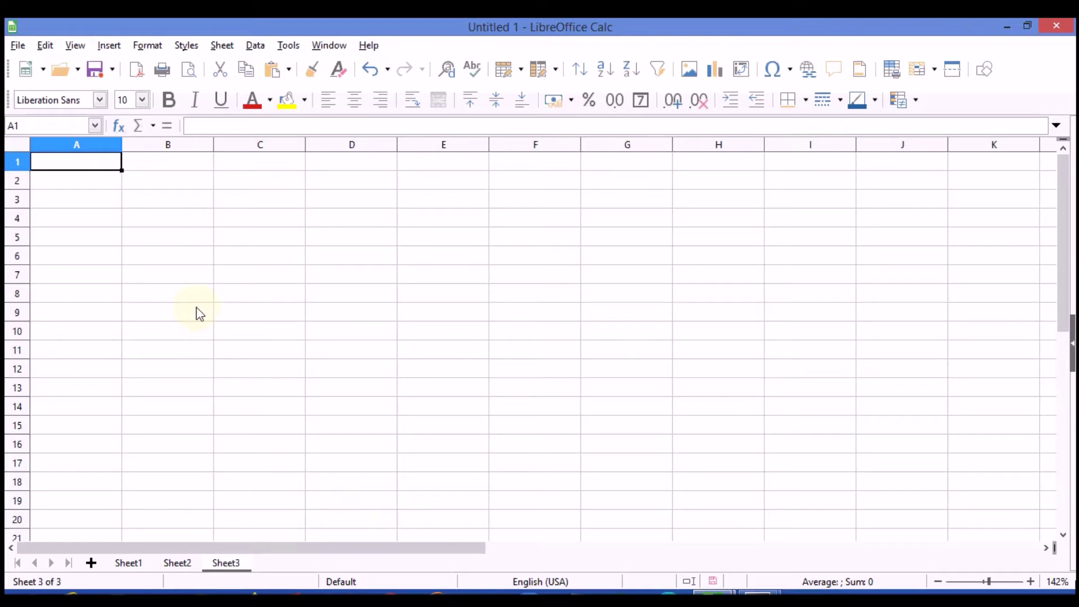
pyautogui.click(168, 185)
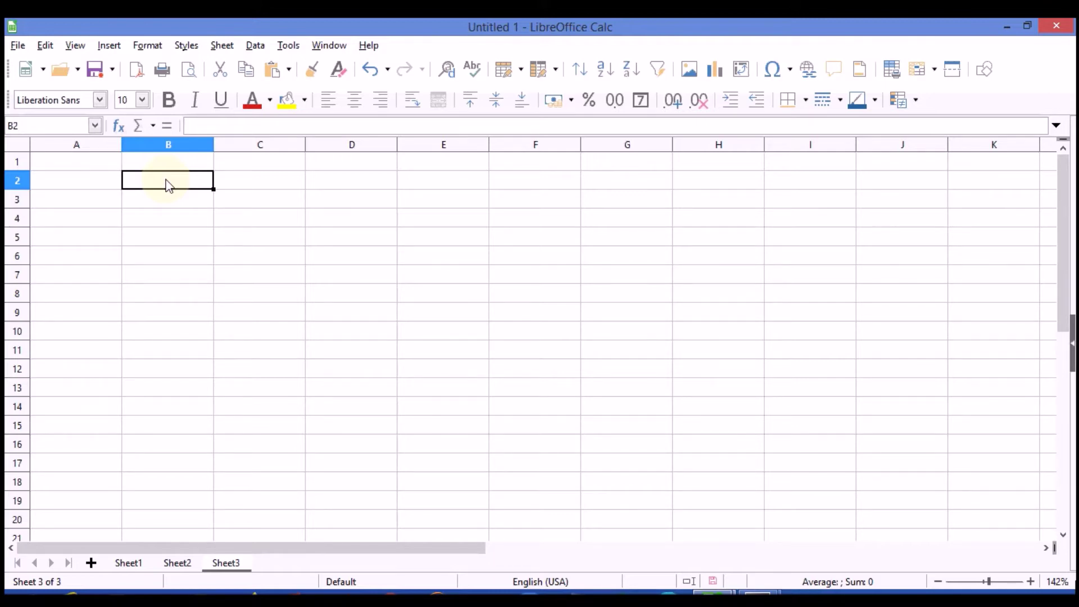
pyautogui.write('80')
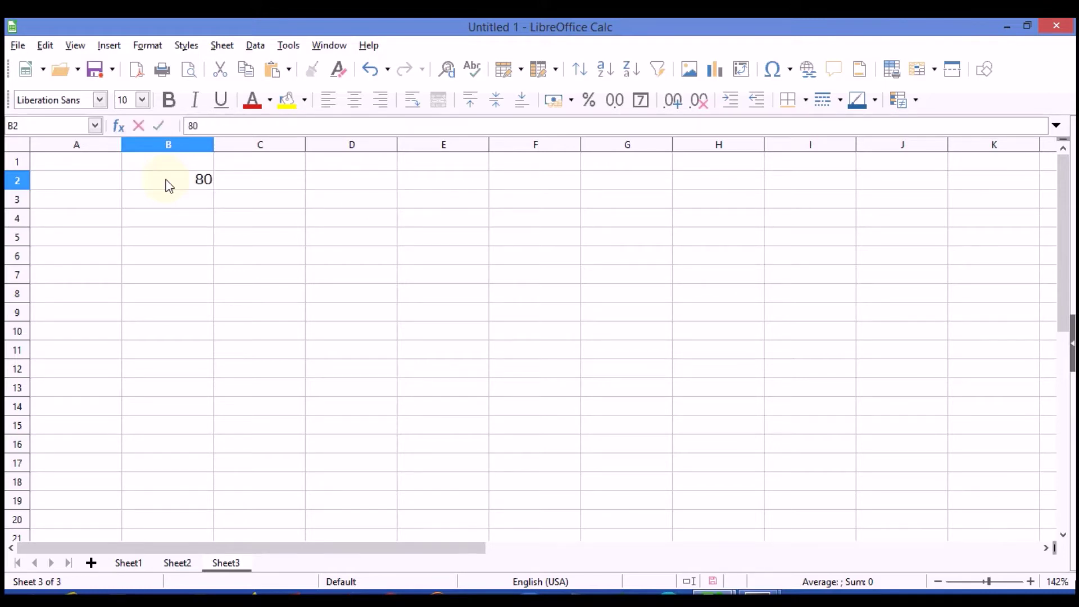
pyautogui.click(199, 204)
pyautogui.click(195, 185)
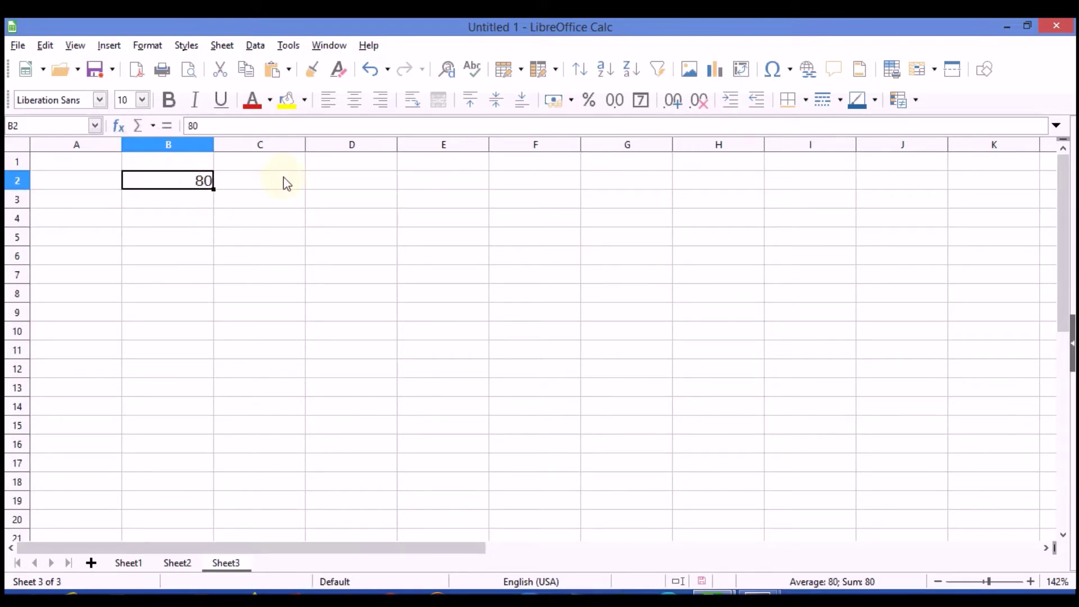
# Step: Put the formula =B2 in D2 so it shows 80
pyautogui.click(346, 187)
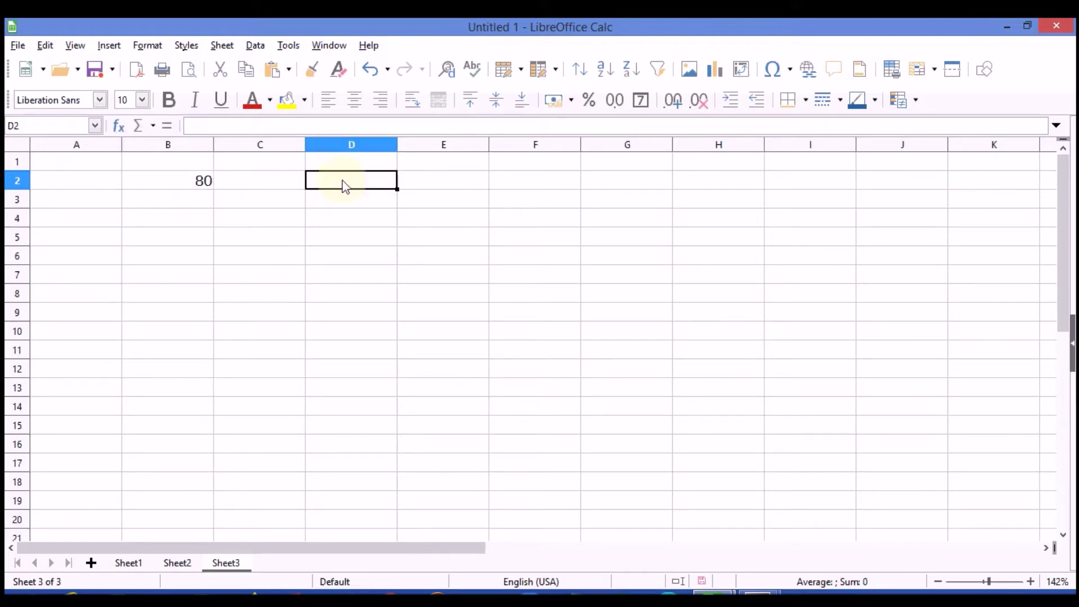
pyautogui.write('=')
pyautogui.click(198, 178)
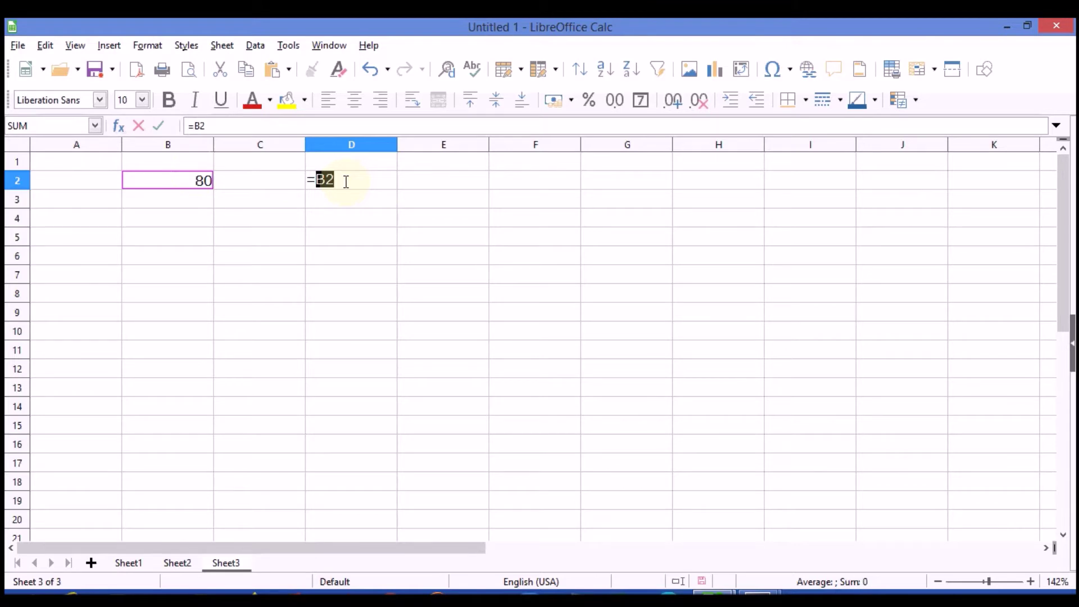
pyautogui.press('Return')
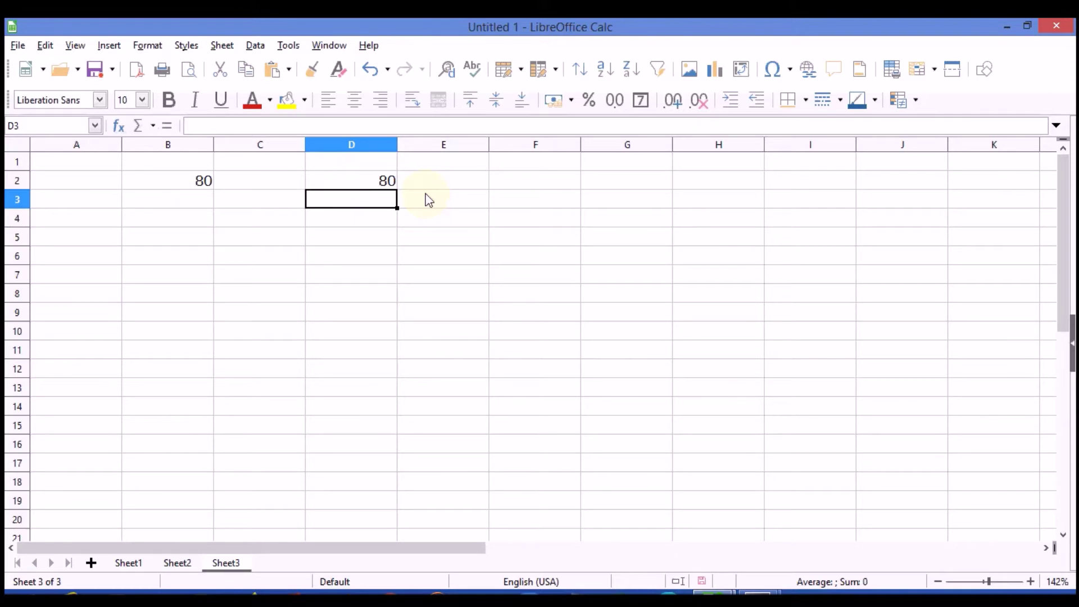
pyautogui.click(197, 185)
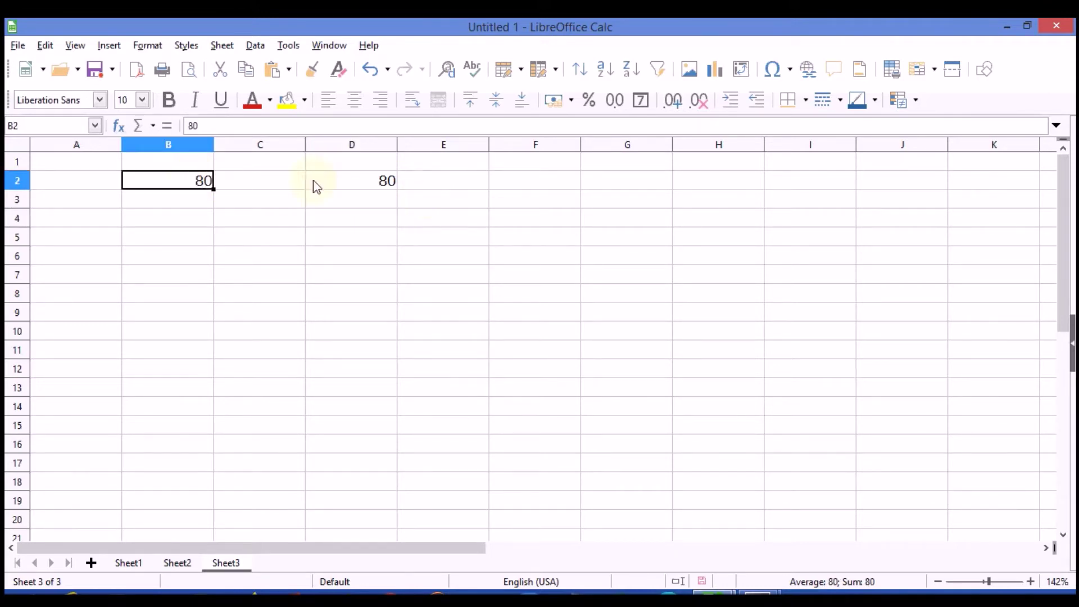
# Step: Change D2's formula to =B2+100
pyautogui.click(382, 184)
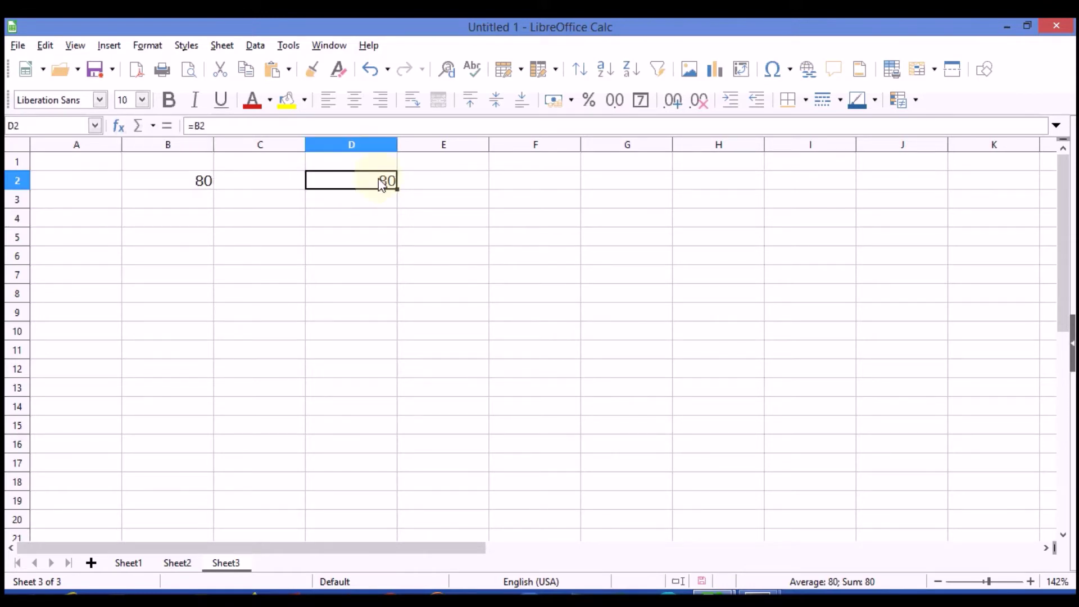
pyautogui.doubleClick(382, 184)
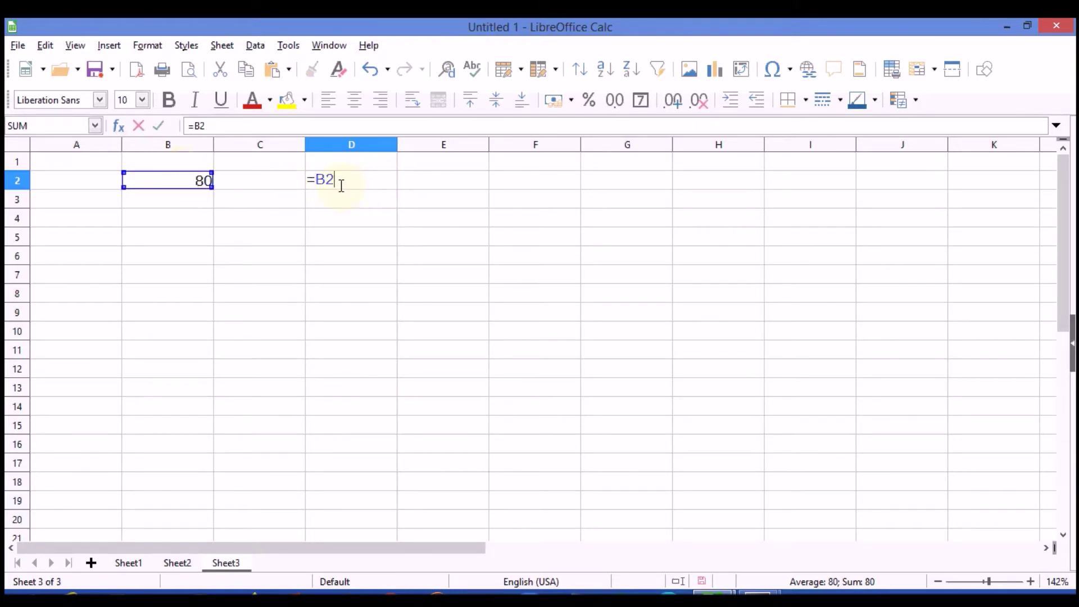
pyautogui.write('+')
pyautogui.write('100')
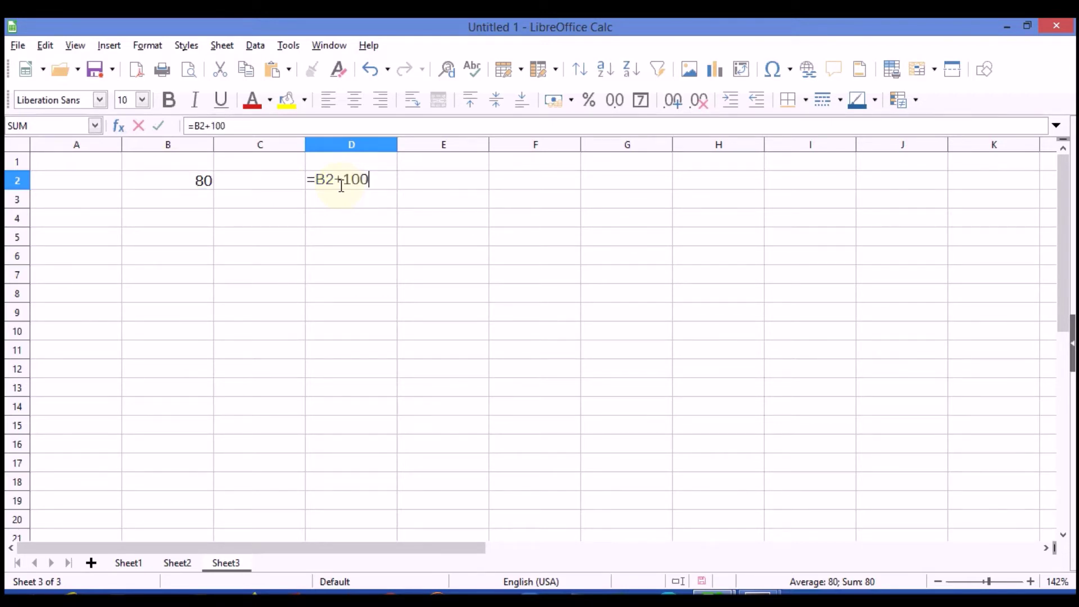
pyautogui.press('Return')
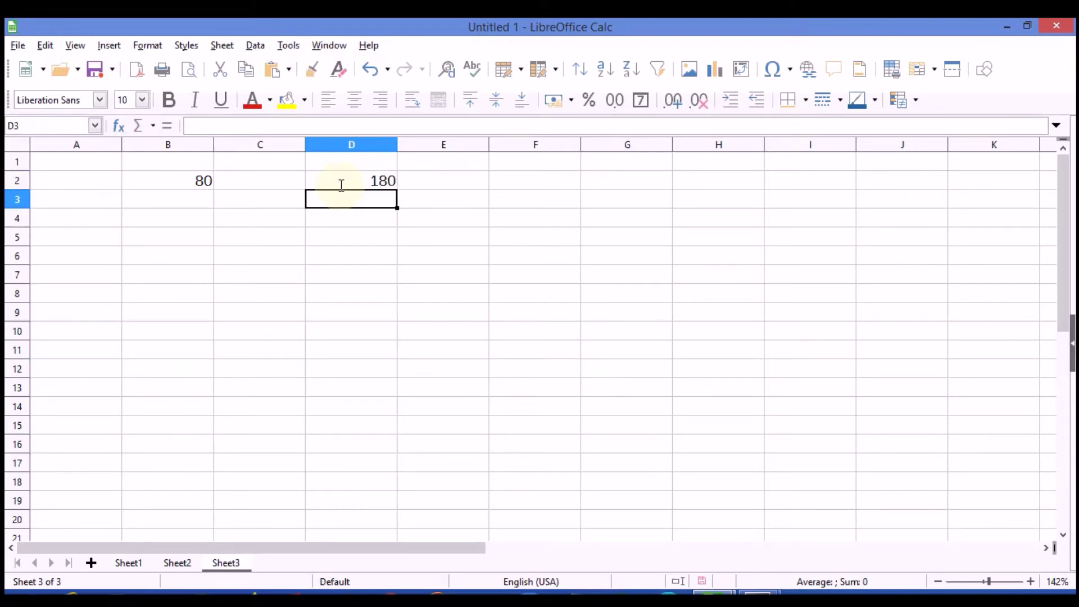
# Step: Enter 50 in B3 and fill D2's formula down into D3
pyautogui.click(203, 203)
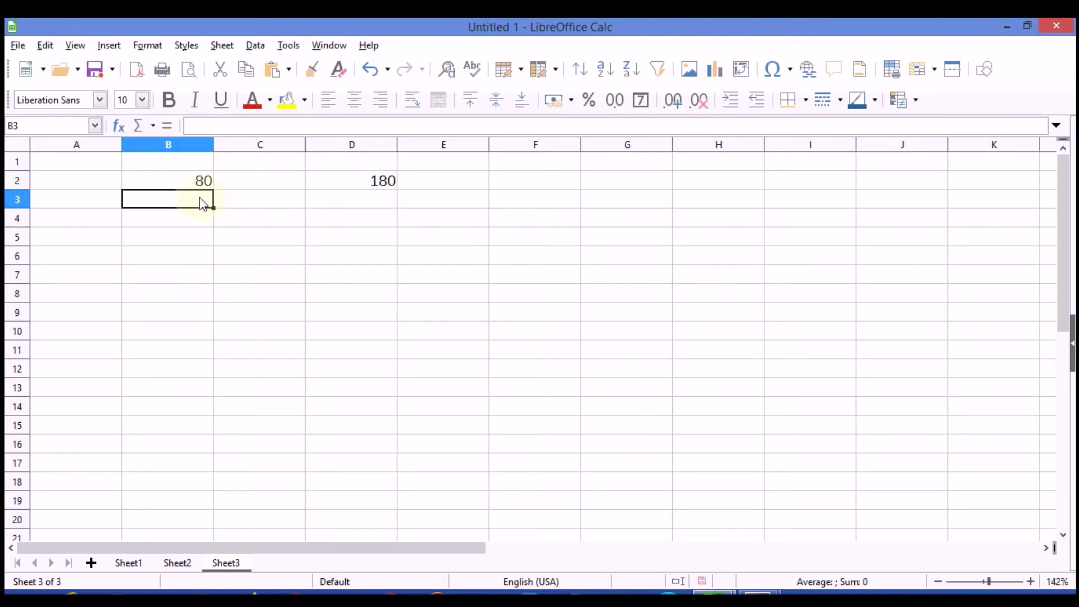
pyautogui.write('50')
pyautogui.click(372, 191)
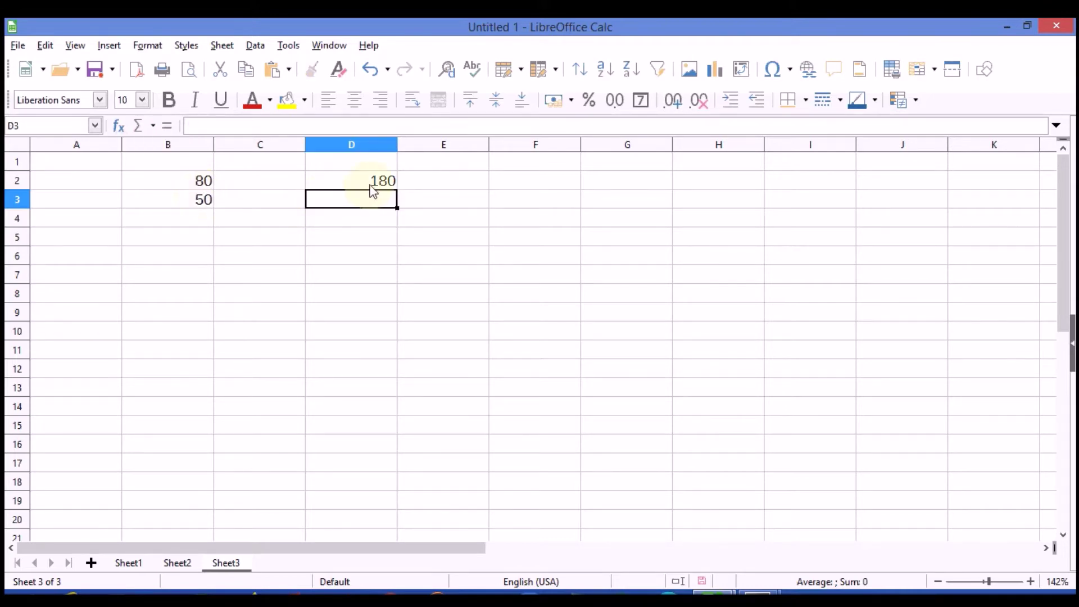
pyautogui.click(375, 181)
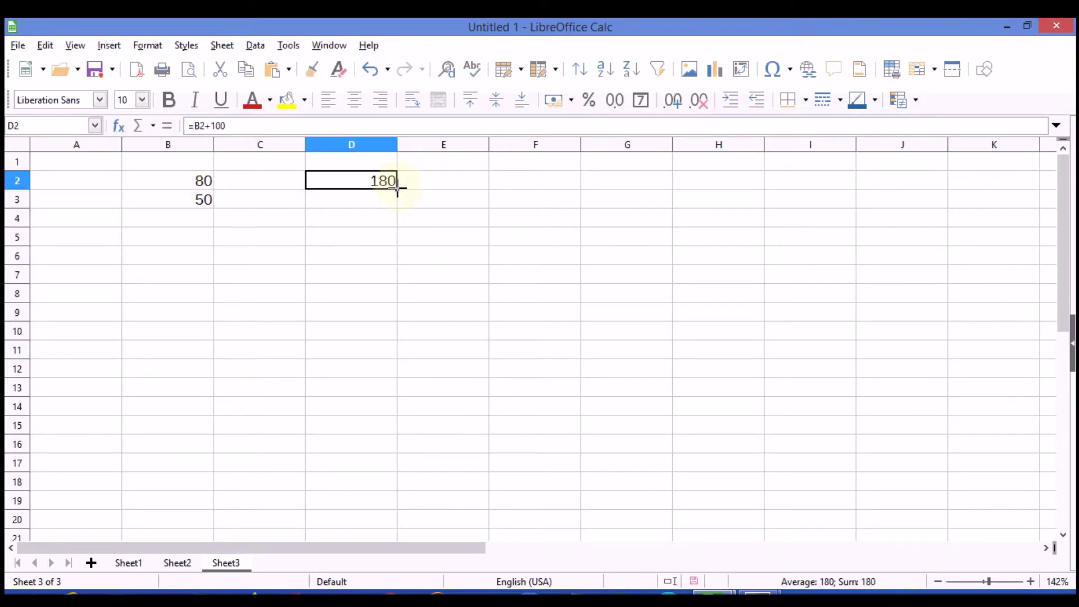
pyautogui.moveTo(398, 189); pyautogui.dragTo(398, 209)
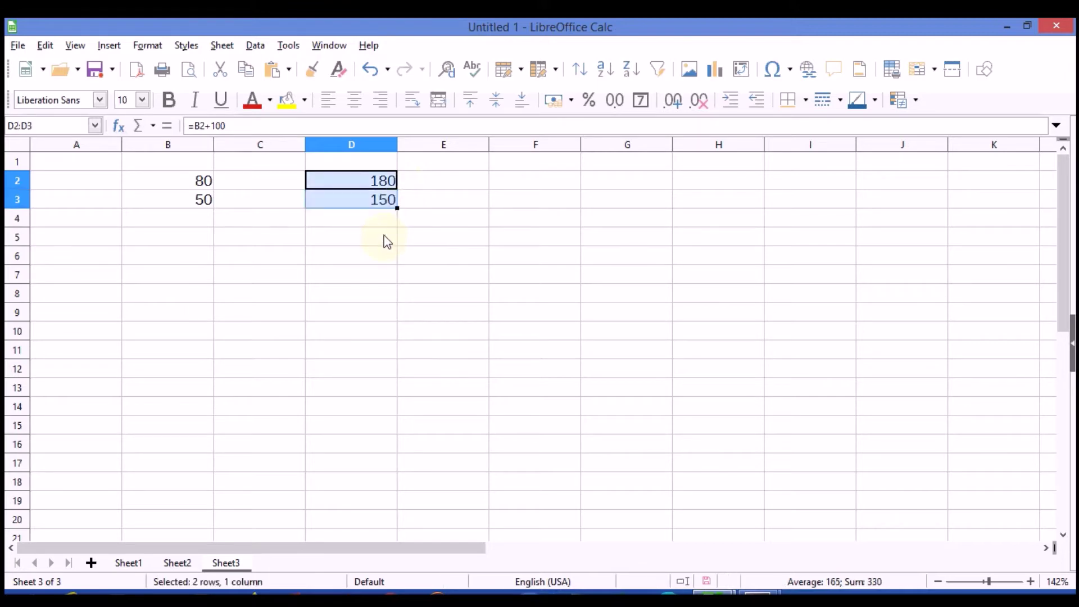
pyautogui.click(386, 216)
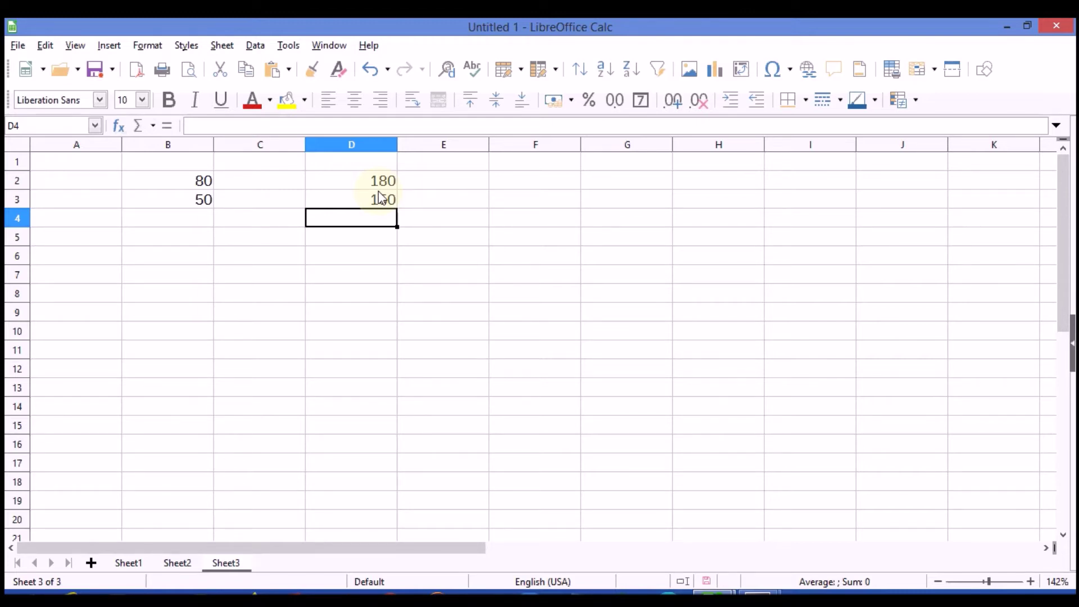
# Step: Enter 200 in B2 on Sheet1
pyautogui.click(128, 562)
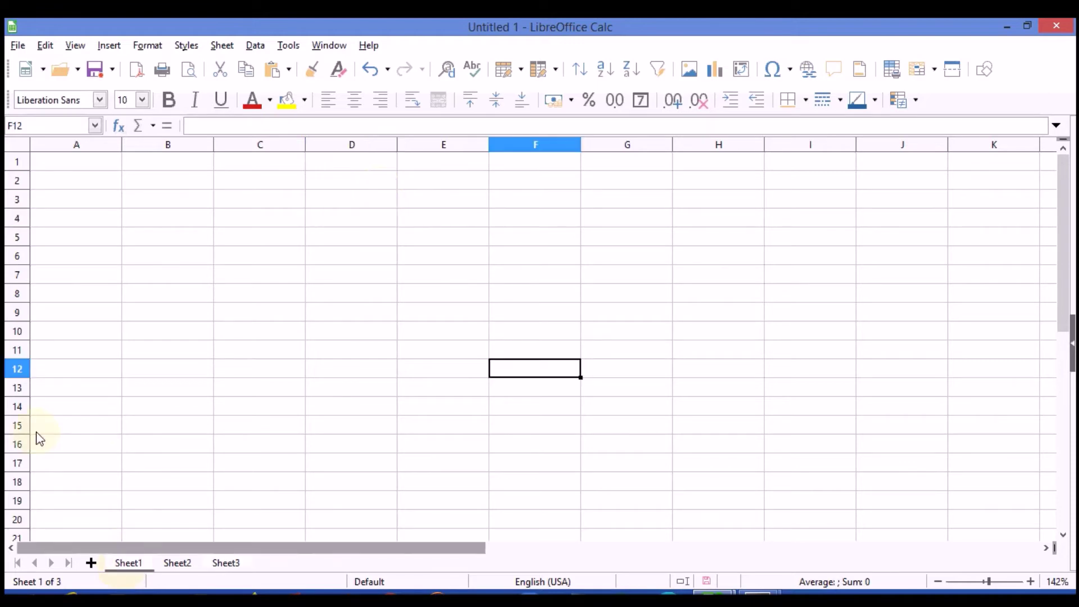
pyautogui.click(148, 189)
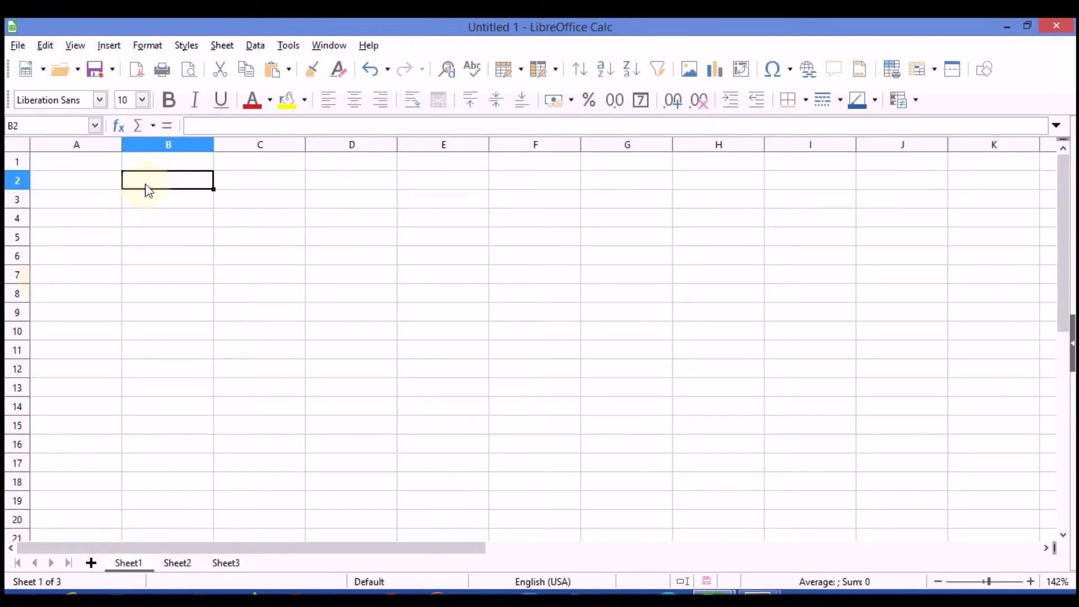
pyautogui.write('200')
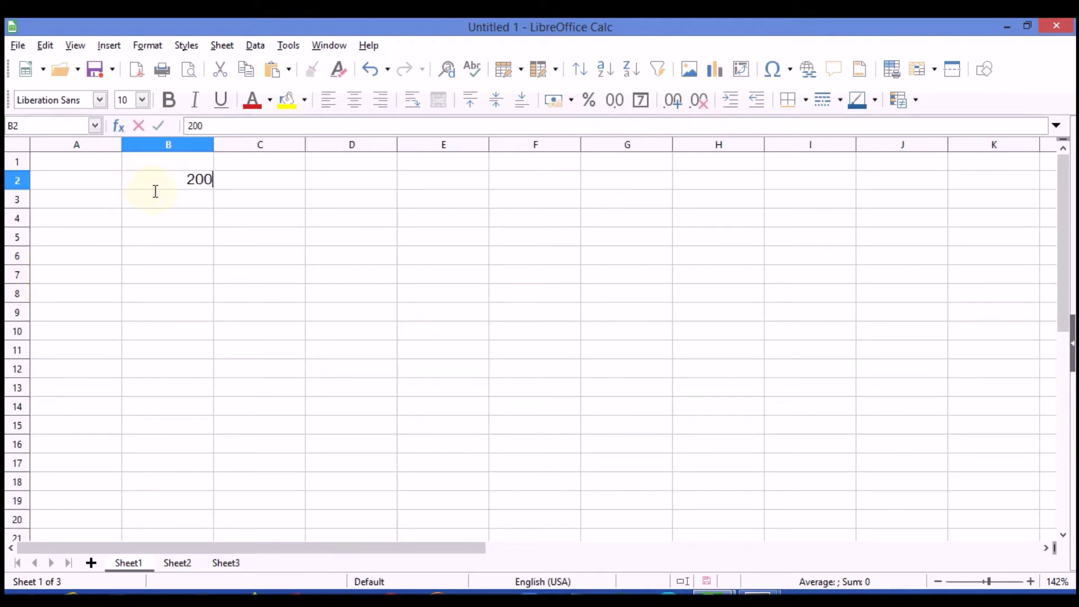
pyautogui.click(182, 562)
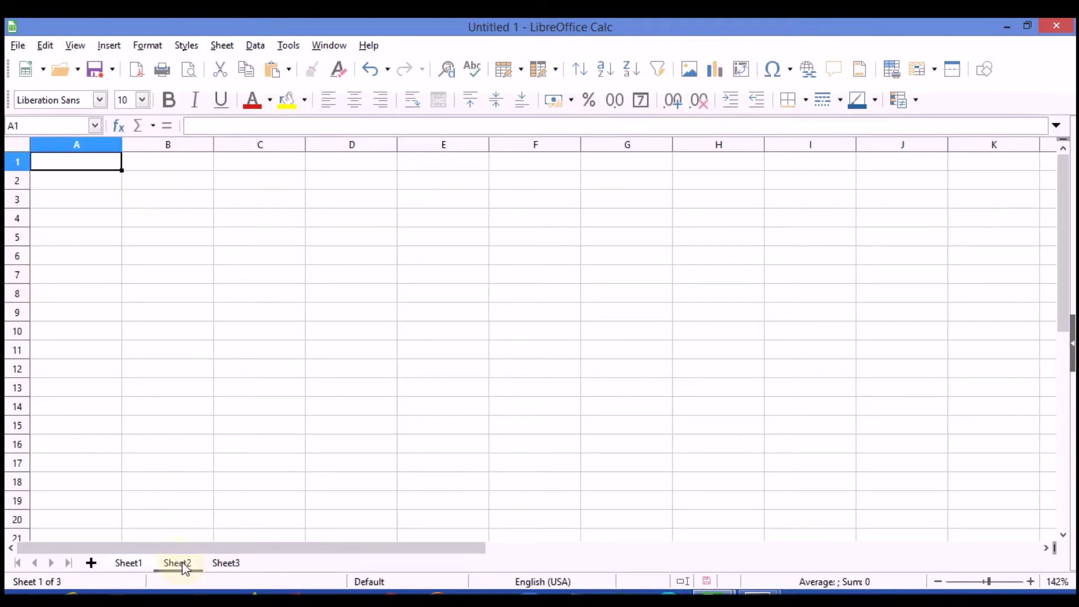
# Step: Set Sheet2's B2 to =$Sheet1.B2+200 so it shows 400
pyautogui.click(165, 185)
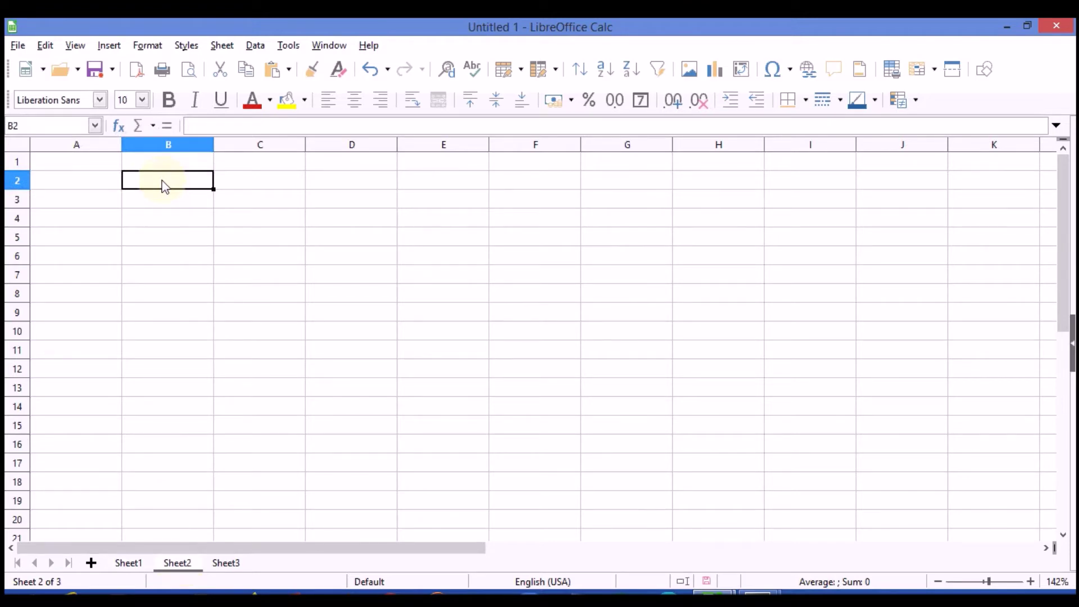
pyautogui.write('=')
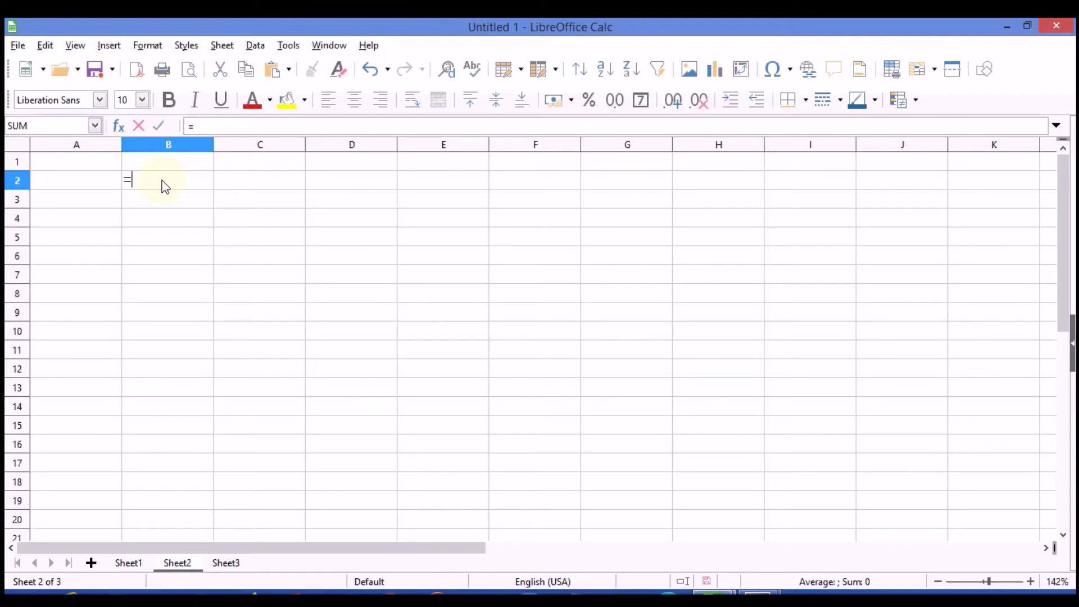
pyautogui.click(131, 564)
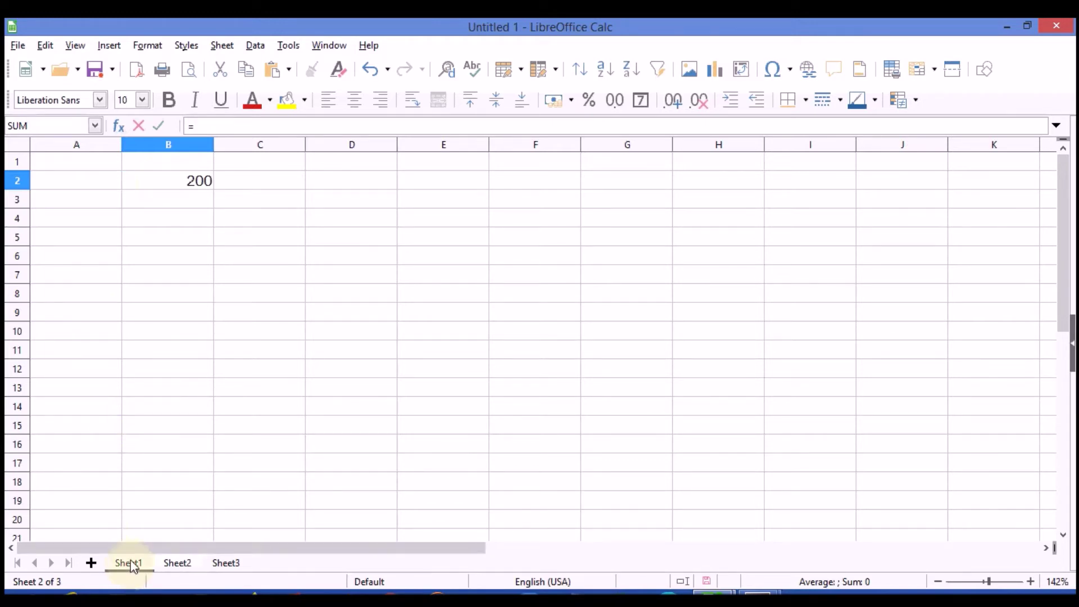
pyautogui.click(192, 182)
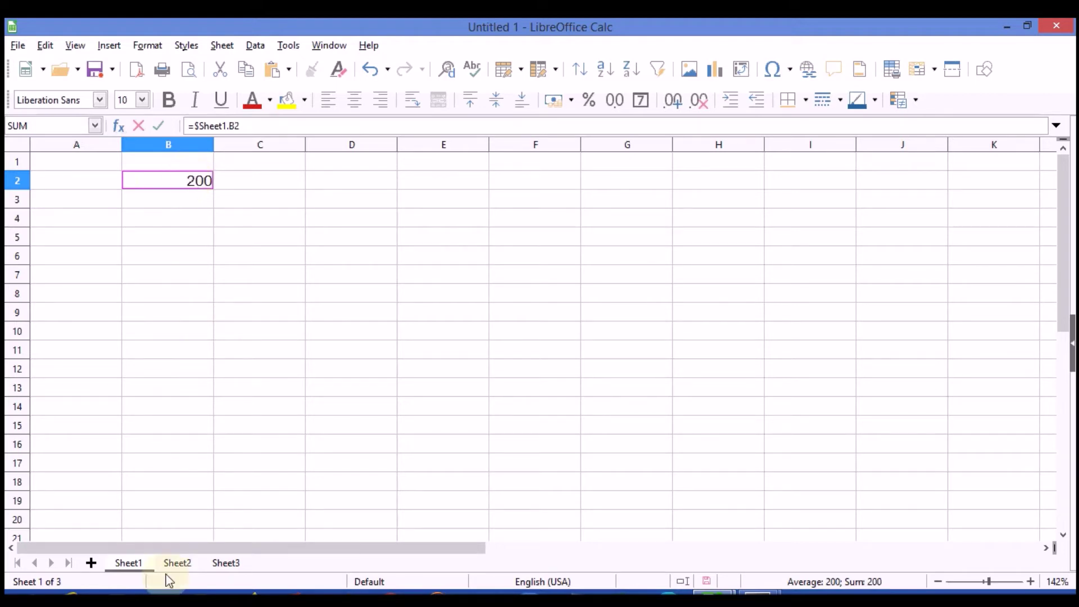
pyautogui.click(179, 563)
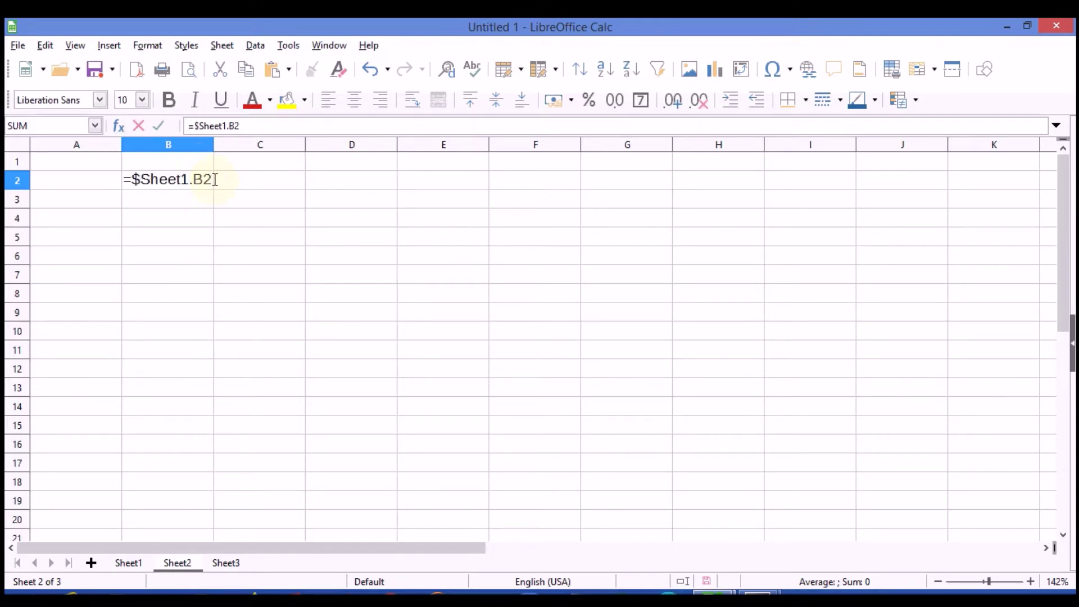
pyautogui.write('+')
pyautogui.write('200')
pyautogui.press('Return')
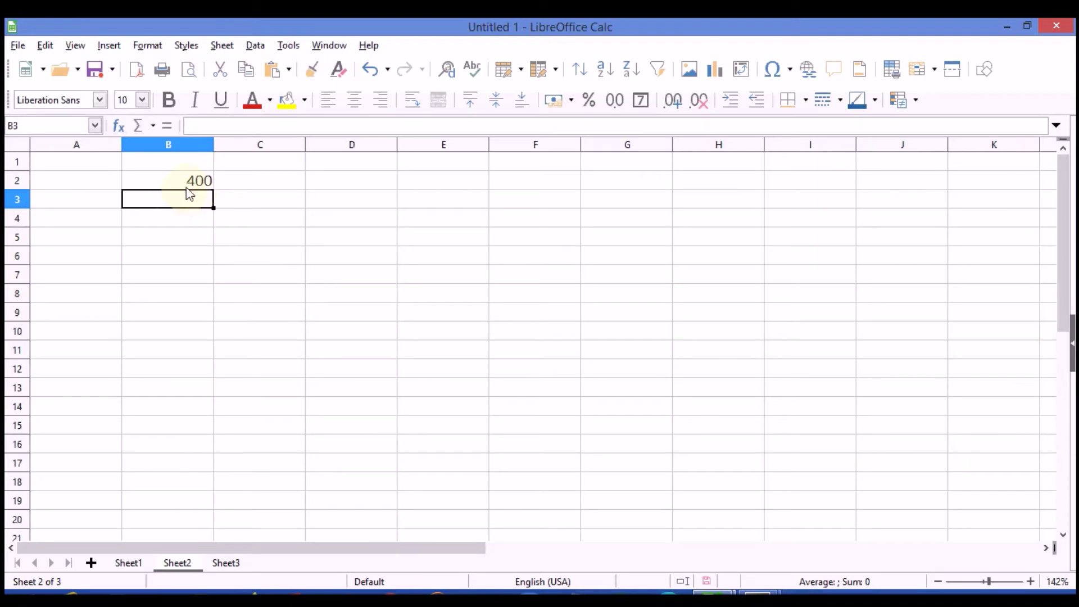
# Step: Enter 500 in Sheet1's B2 and check that Sheet2's B2 now reads 700
pyautogui.click(195, 184)
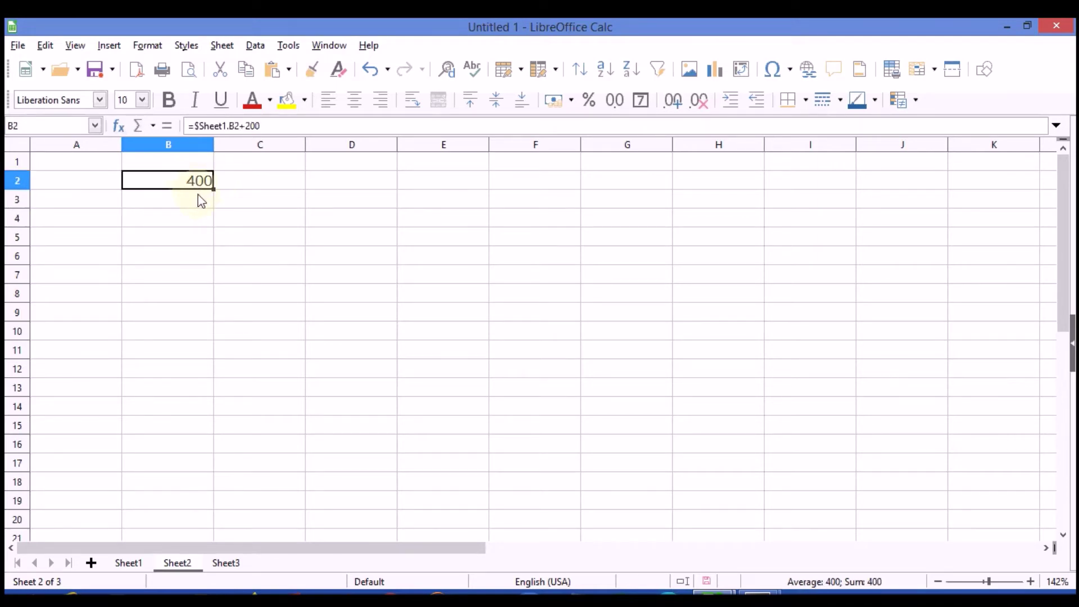
pyautogui.click(128, 563)
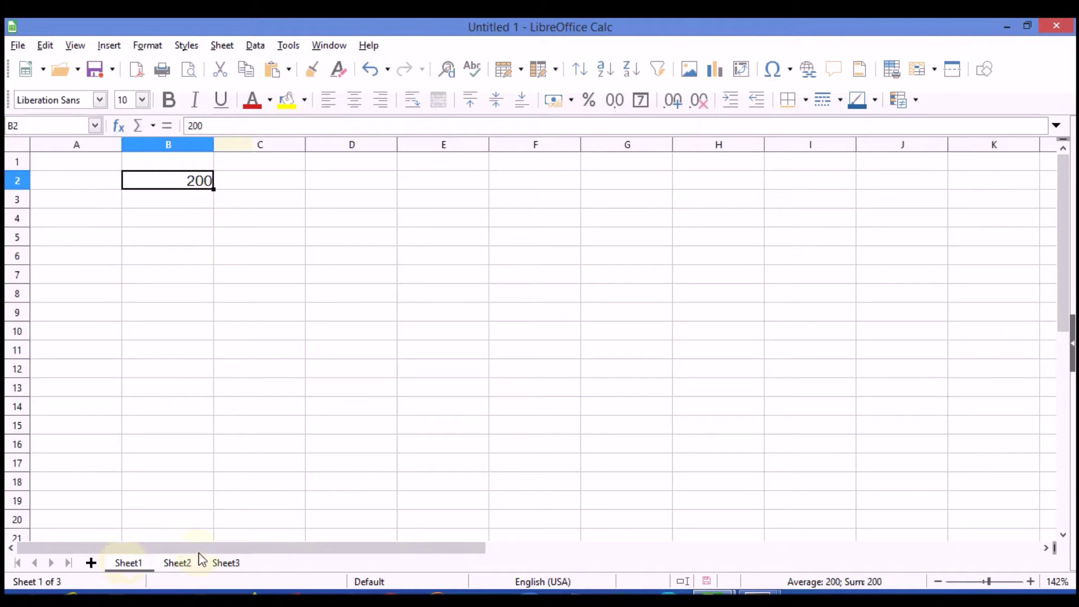
pyautogui.click(177, 563)
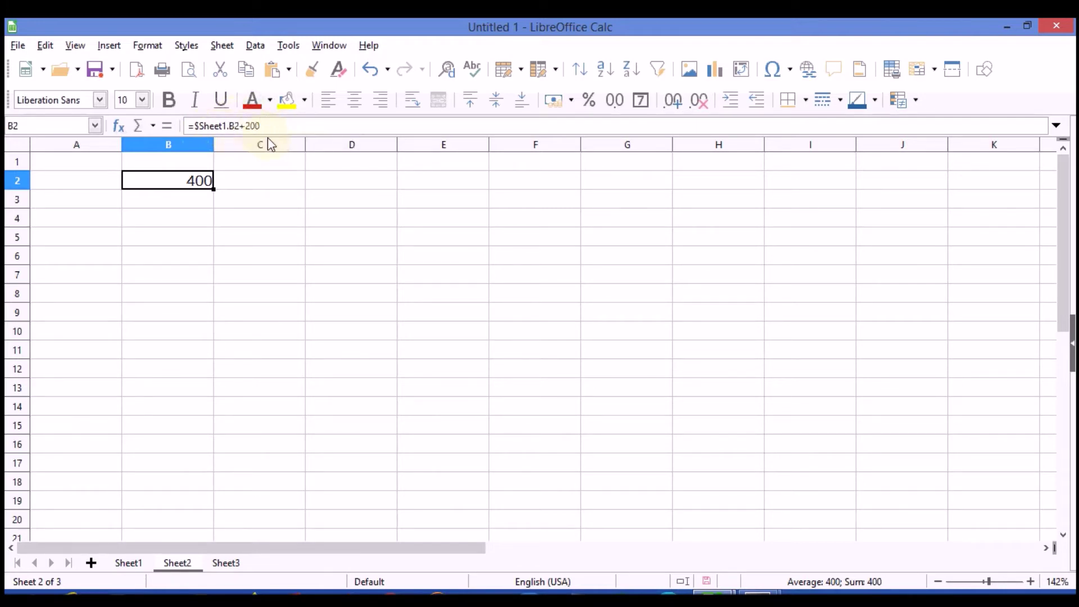
pyautogui.click(129, 562)
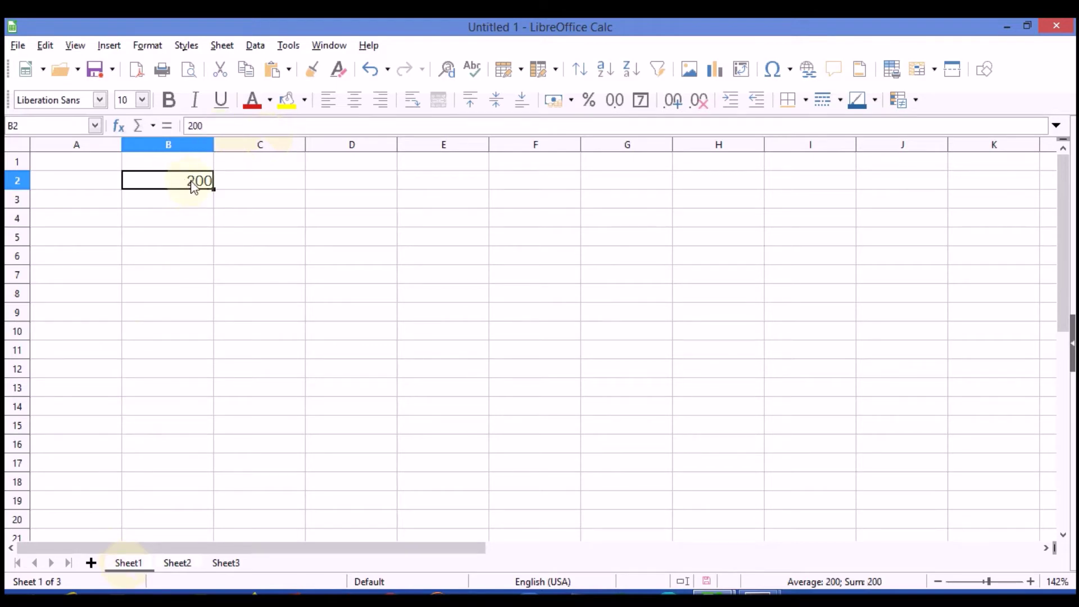
pyautogui.write('500')
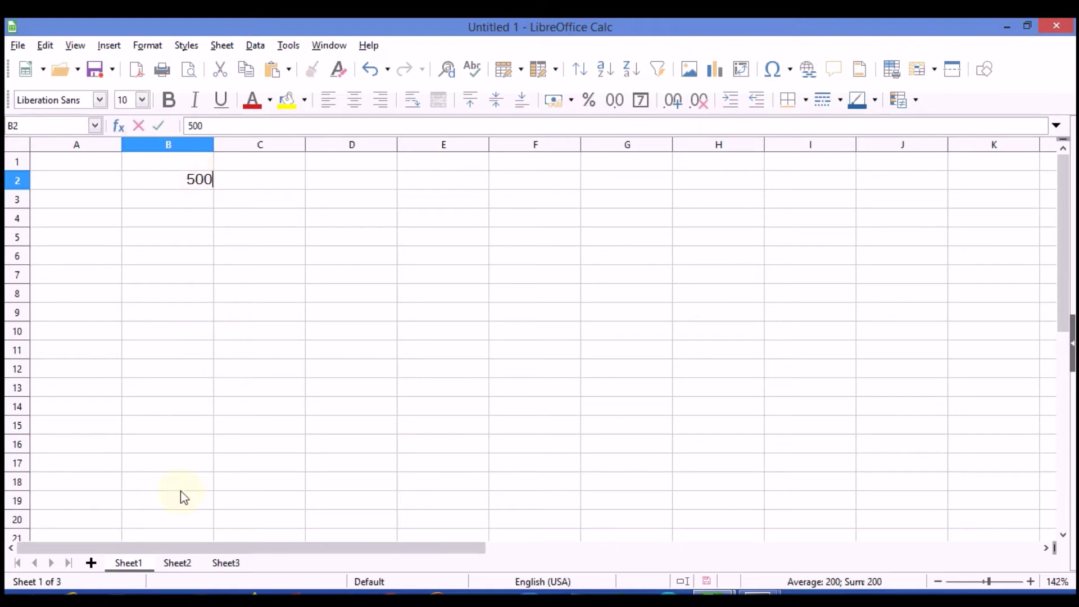
pyautogui.click(177, 563)
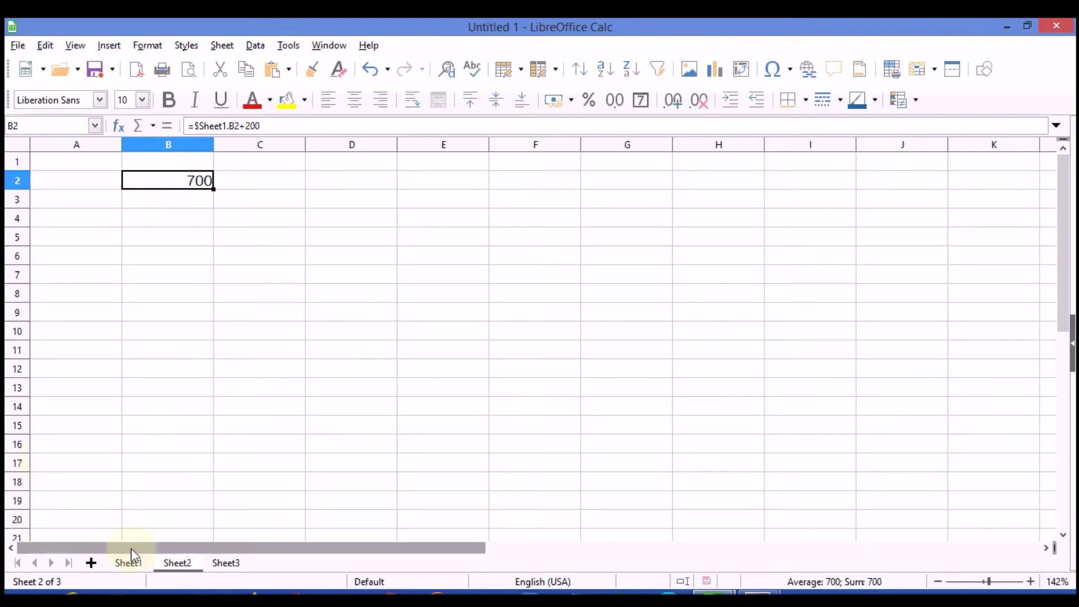
pyautogui.click(132, 566)
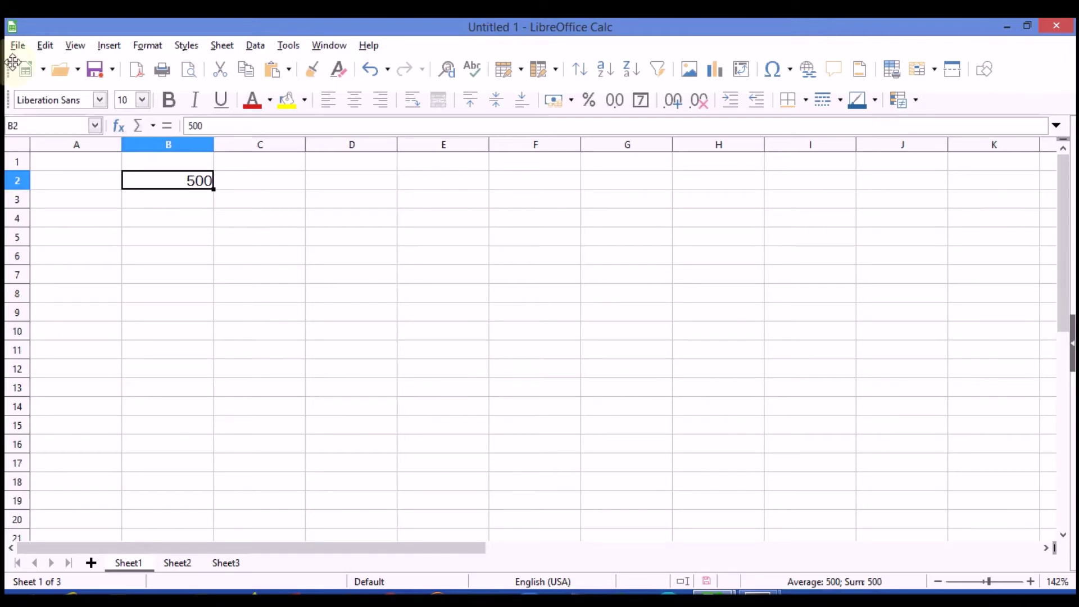
# Step: Rename Sheet1 to 'first' and Sheet2 to 'scond'
pyautogui.click(18, 46)
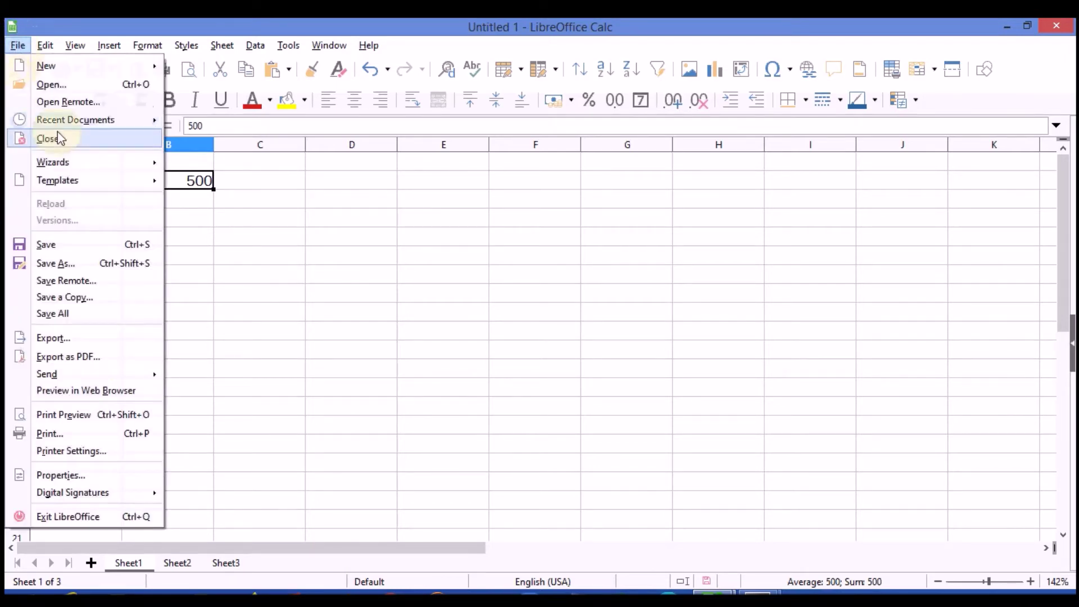
pyautogui.moveTo(75, 119)
pyautogui.click(360, 225)
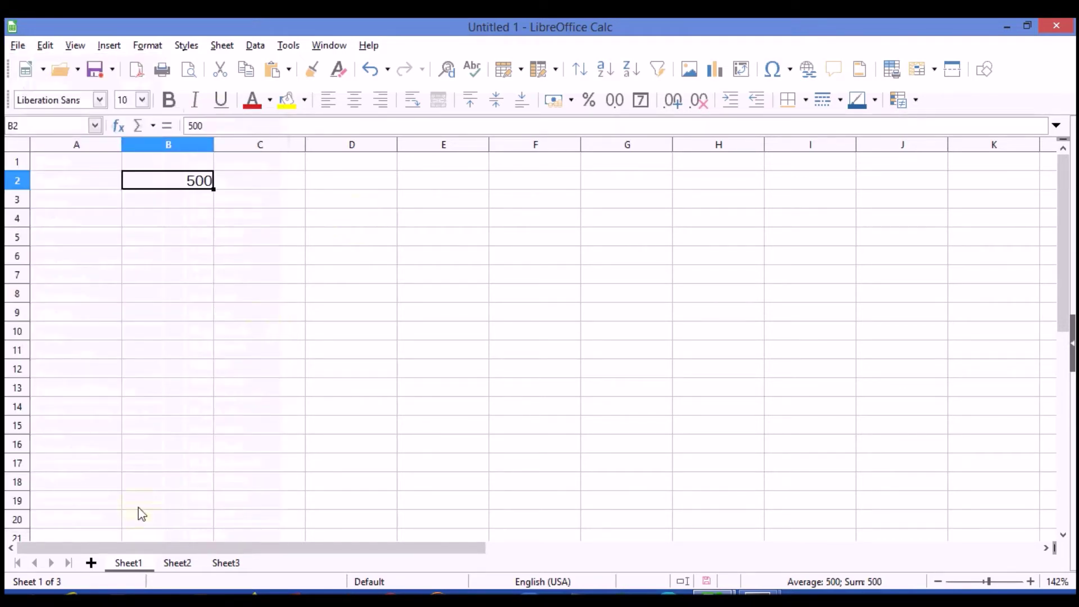
pyautogui.doubleClick(135, 566)
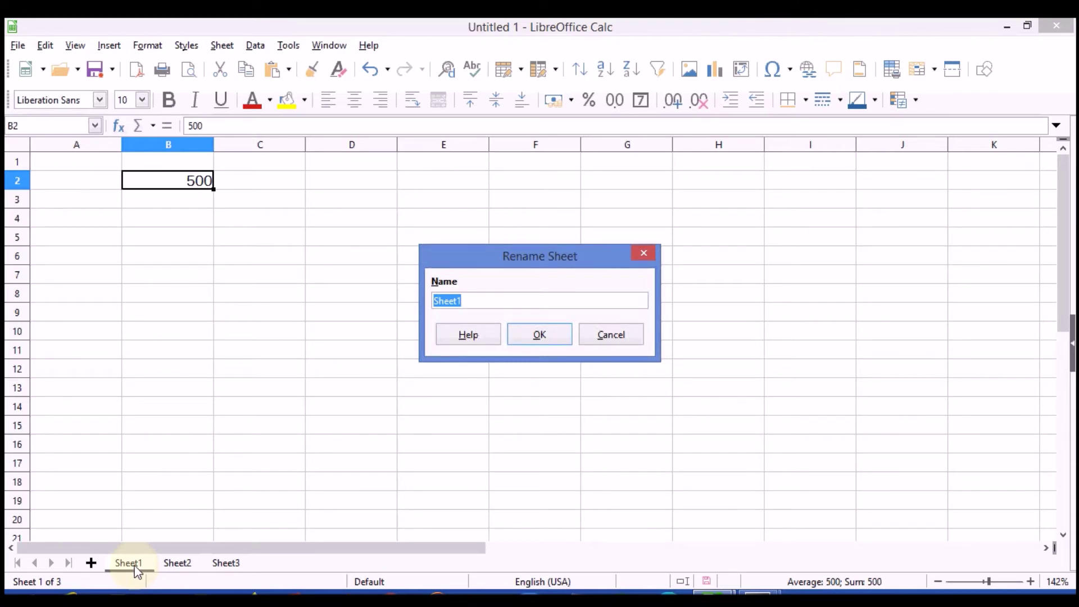
pyautogui.write('first')
pyautogui.click(534, 337)
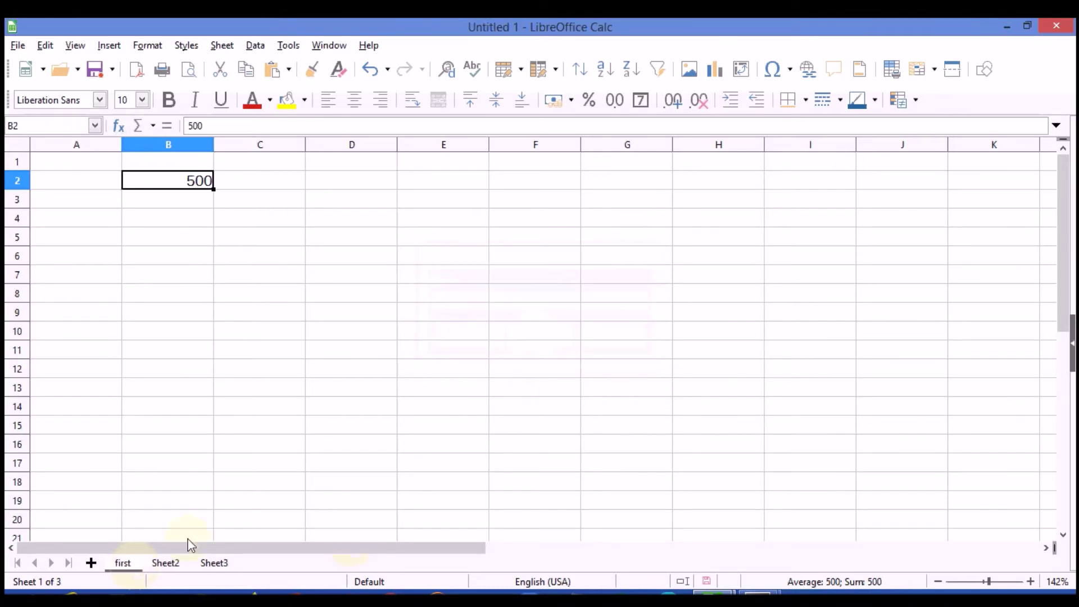
pyautogui.doubleClick(169, 564)
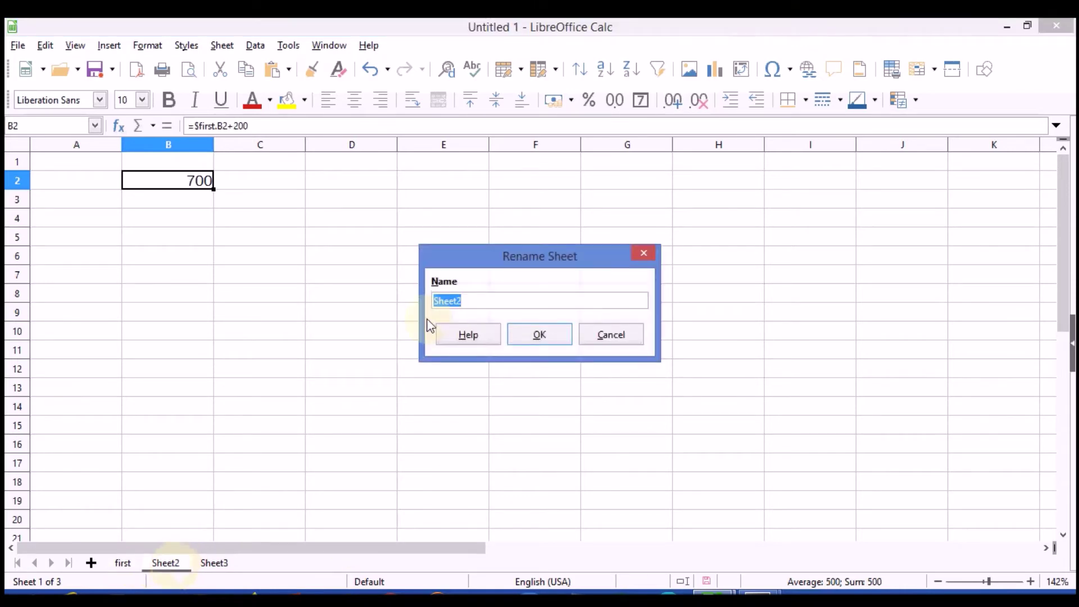
pyautogui.write('scond')
pyautogui.click(531, 340)
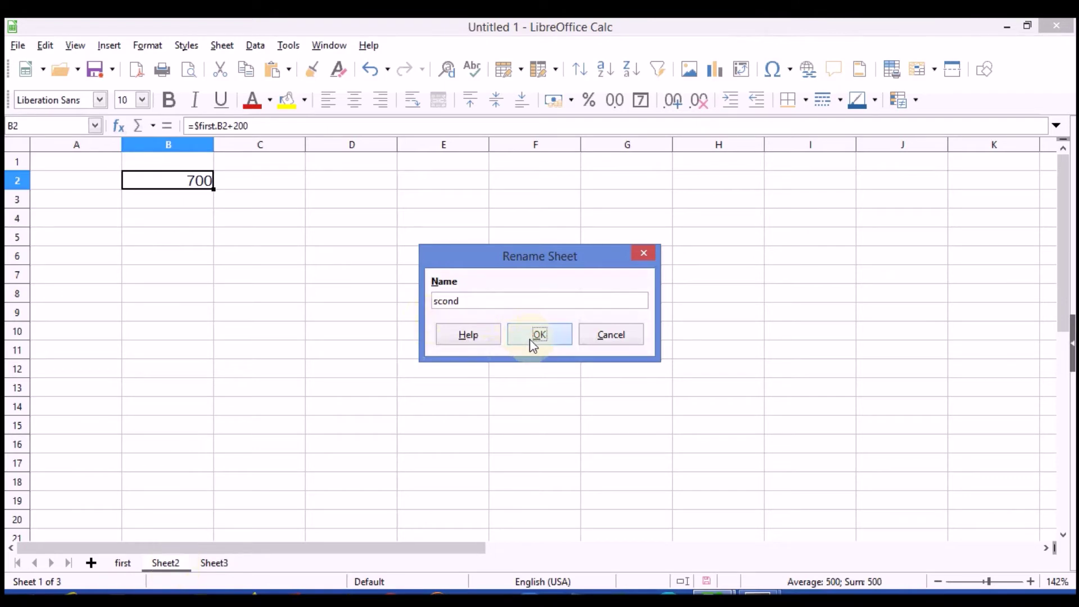
# Step: Rename Sheet3 to 'third'
pyautogui.doubleClick(214, 563)
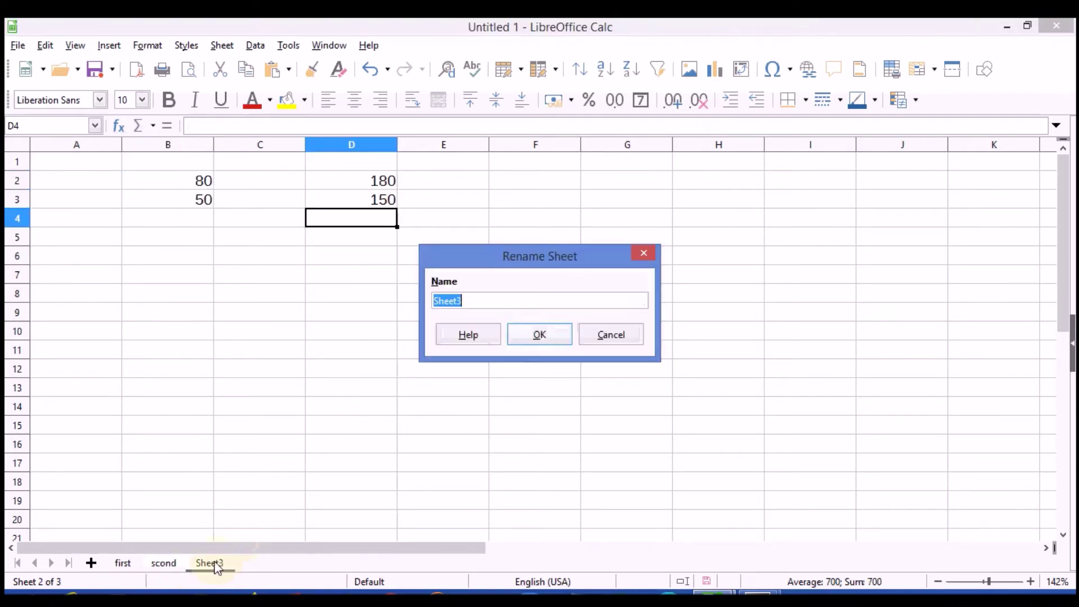
pyautogui.write('thirs')
pyautogui.press('BackSpace')
pyautogui.write('d')
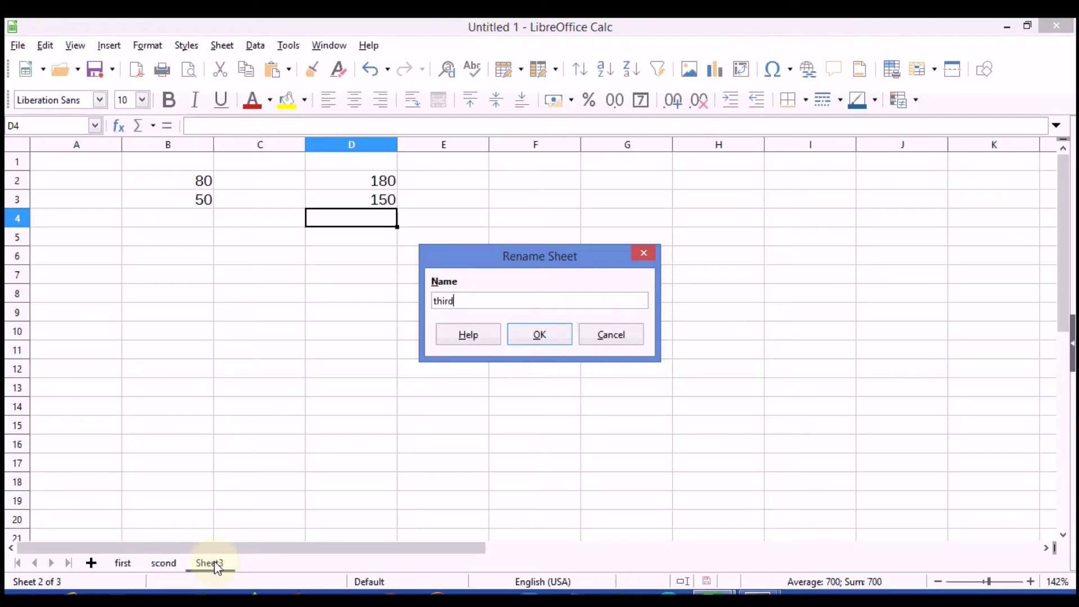
pyautogui.click(540, 337)
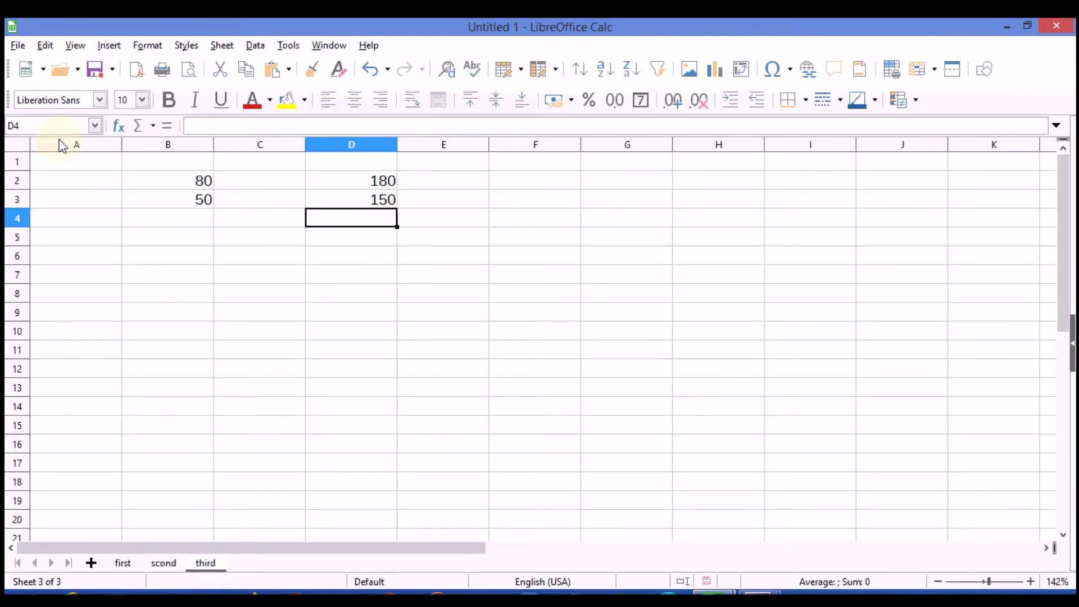
# Step: Open first.ods from recent documents and browse its english, hindi, maths and Total sheets
pyautogui.click(18, 46)
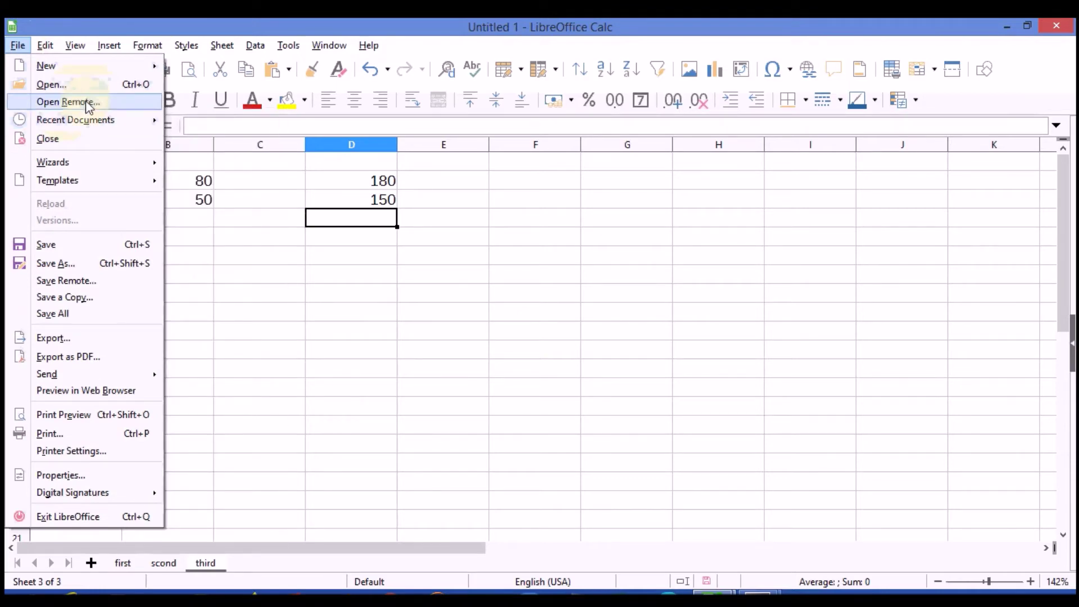
pyautogui.moveTo(76, 120)
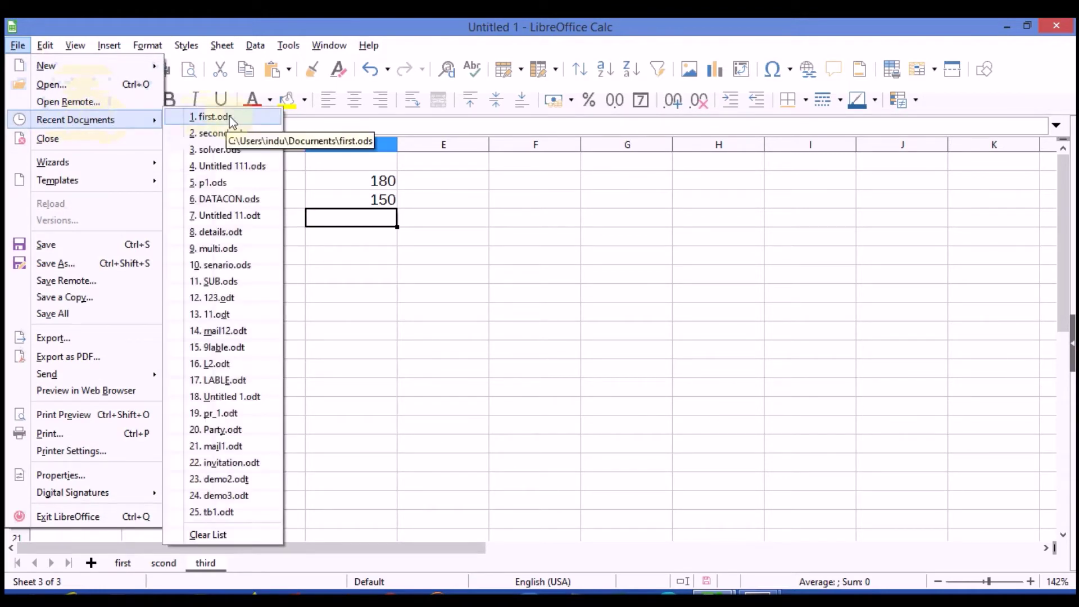
pyautogui.click(224, 120)
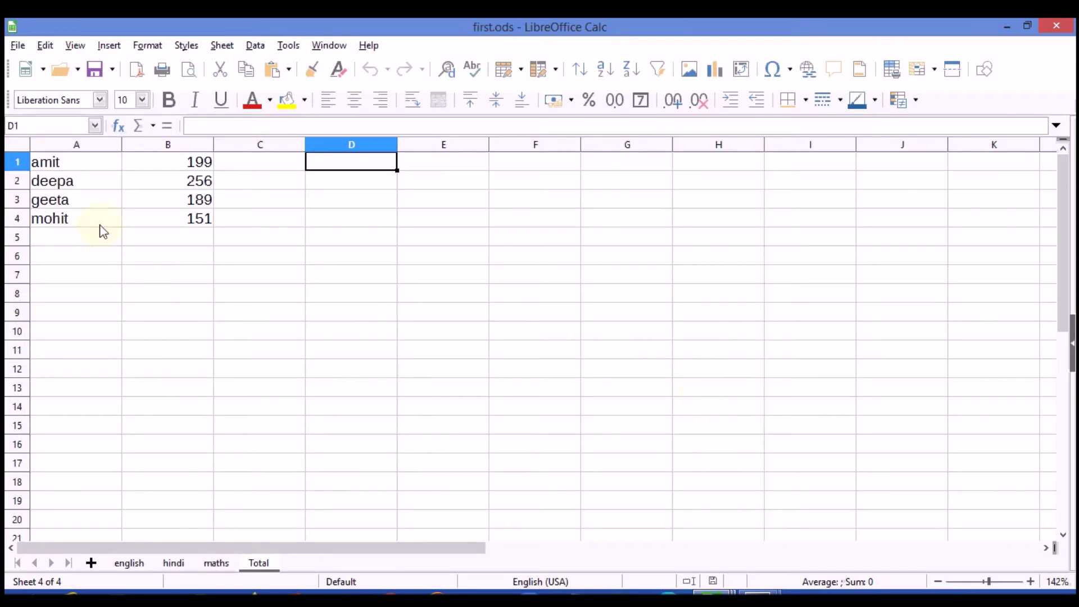
pyautogui.click(141, 567)
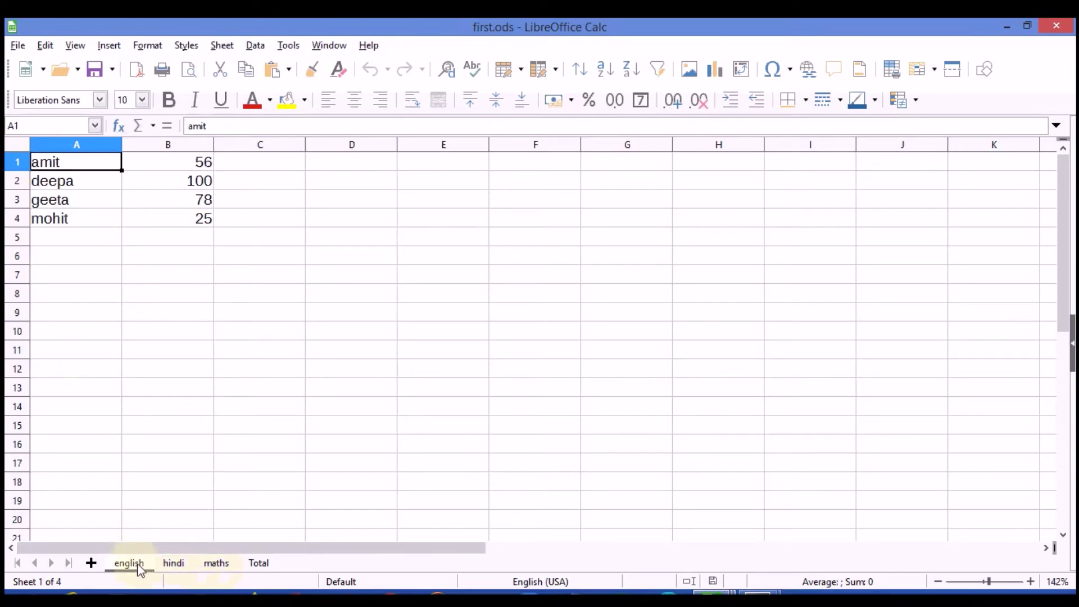
pyautogui.click(188, 567)
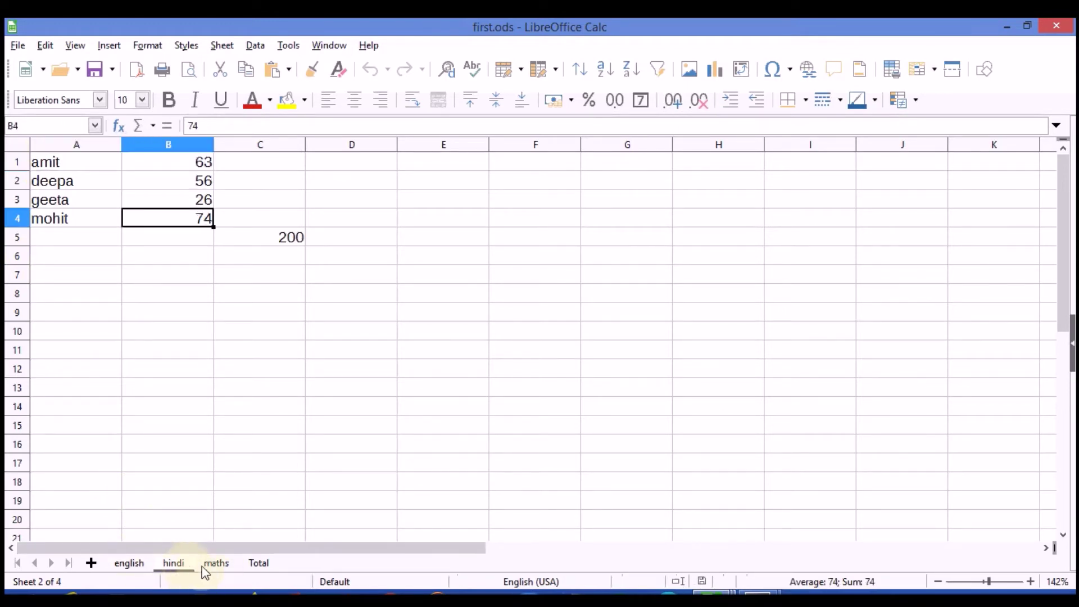
pyautogui.click(230, 563)
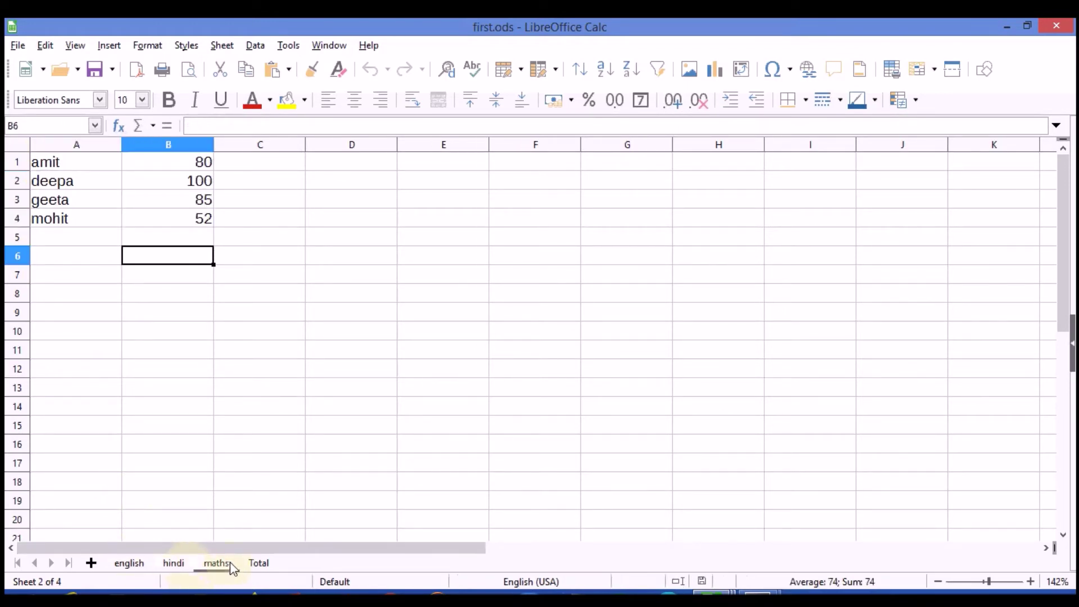
pyautogui.click(263, 563)
pyautogui.click(131, 564)
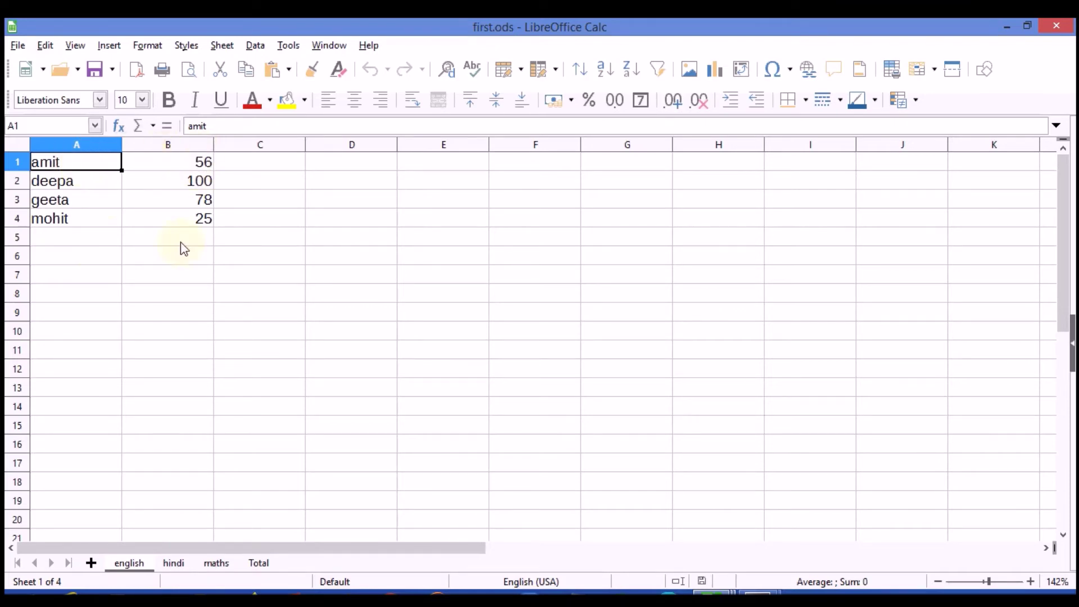
pyautogui.click(173, 563)
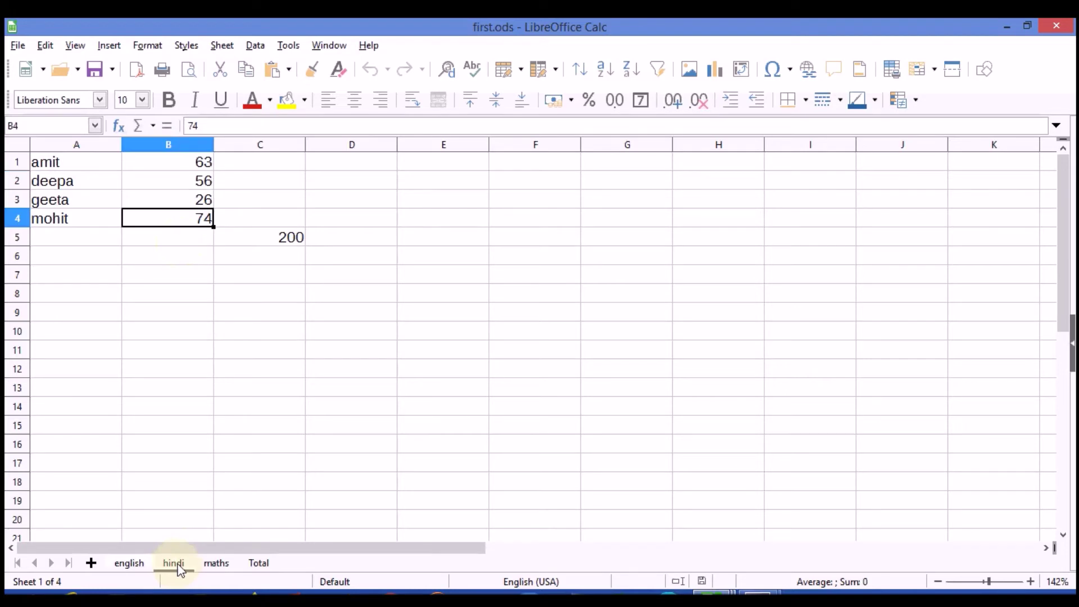
pyautogui.click(217, 564)
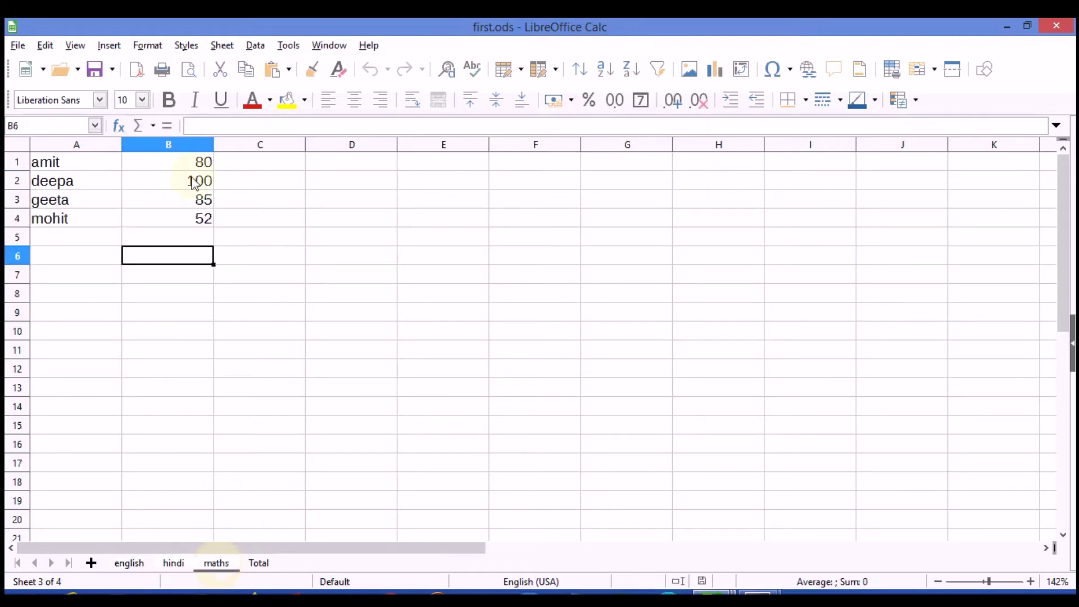
pyautogui.click(259, 563)
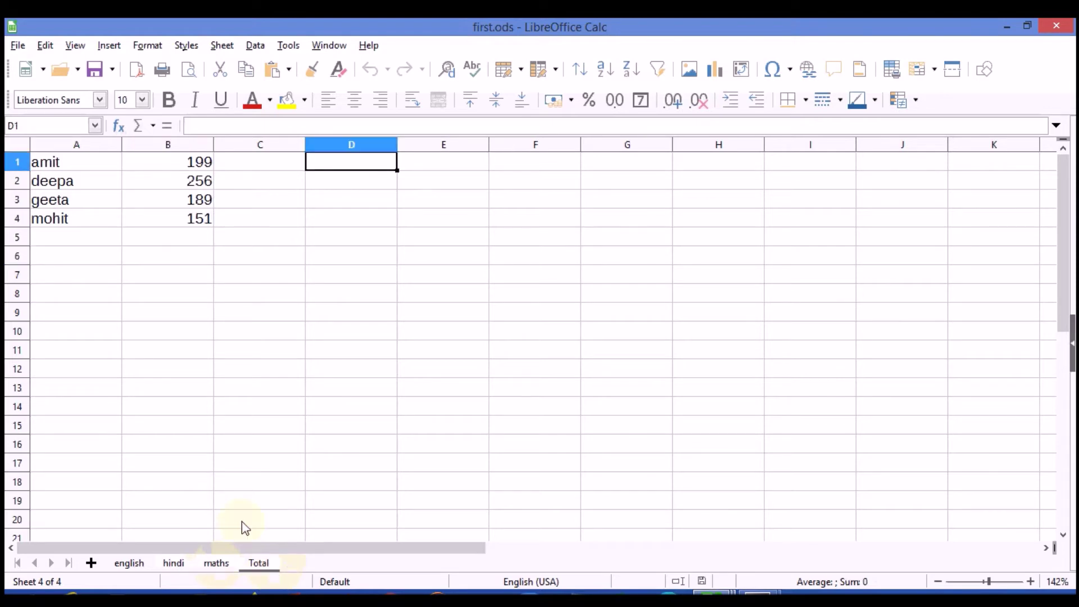
# Step: Delete the four student totals in B1:B4 and go to the english sheet
pyautogui.click(211, 162)
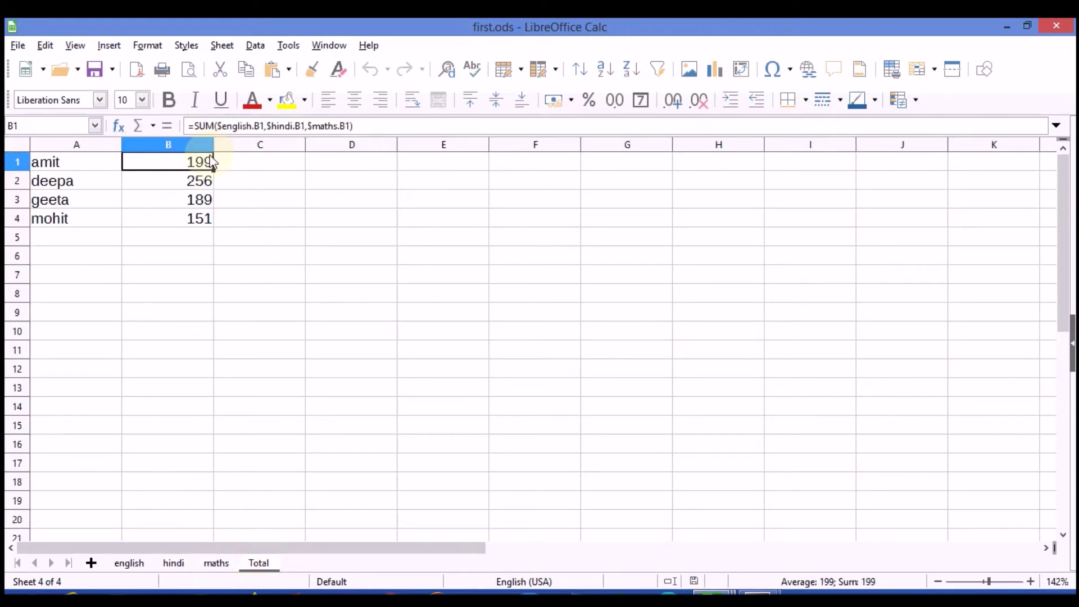
pyautogui.hotkey('shift', 'Down')
pyautogui.hotkey('shift', 'Down')
pyautogui.hotkey('shift', 'Down')
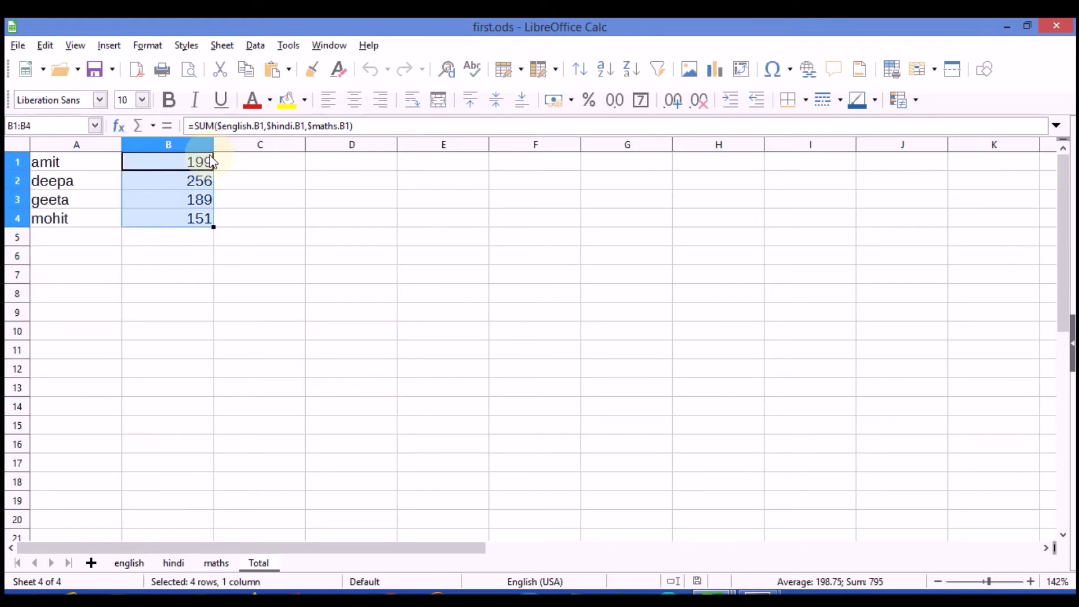
pyautogui.press('Delete')
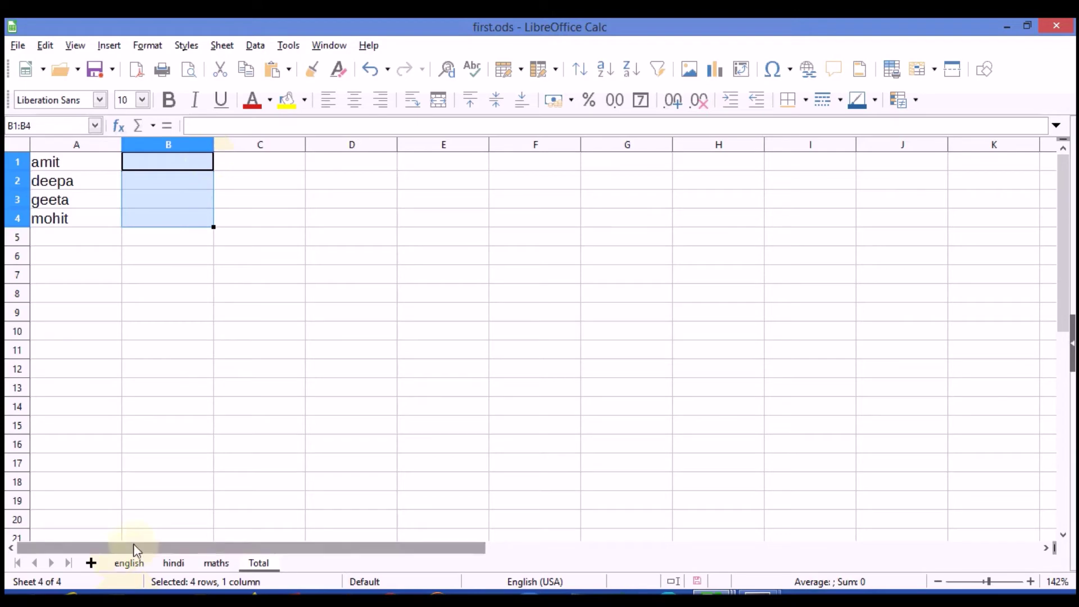
pyautogui.click(129, 564)
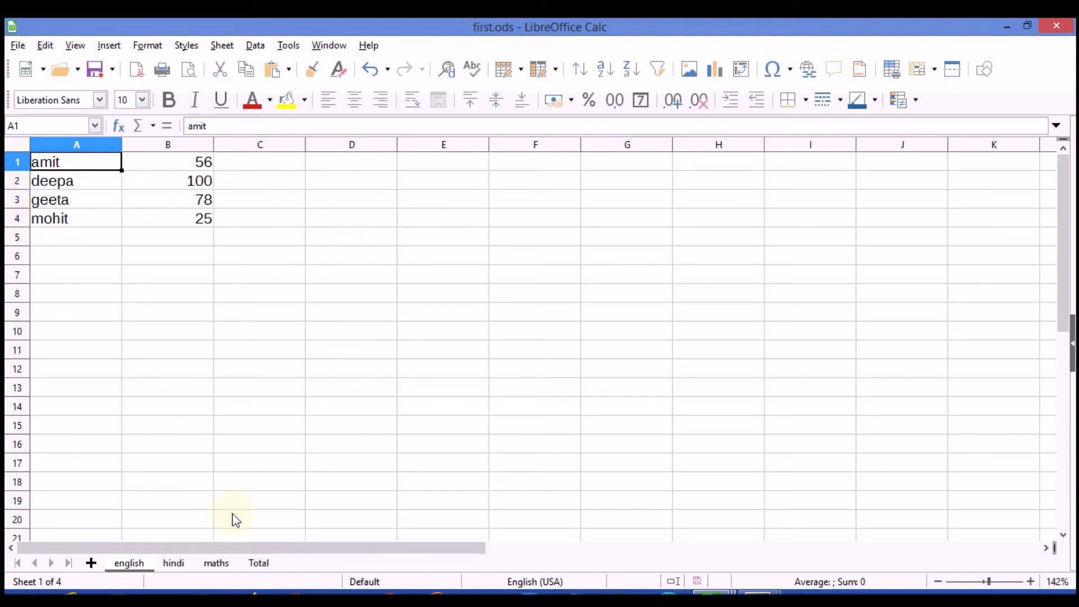
# Step: In Total's B1, start a SUM formula with amit's english mark $english.B1
pyautogui.click(260, 564)
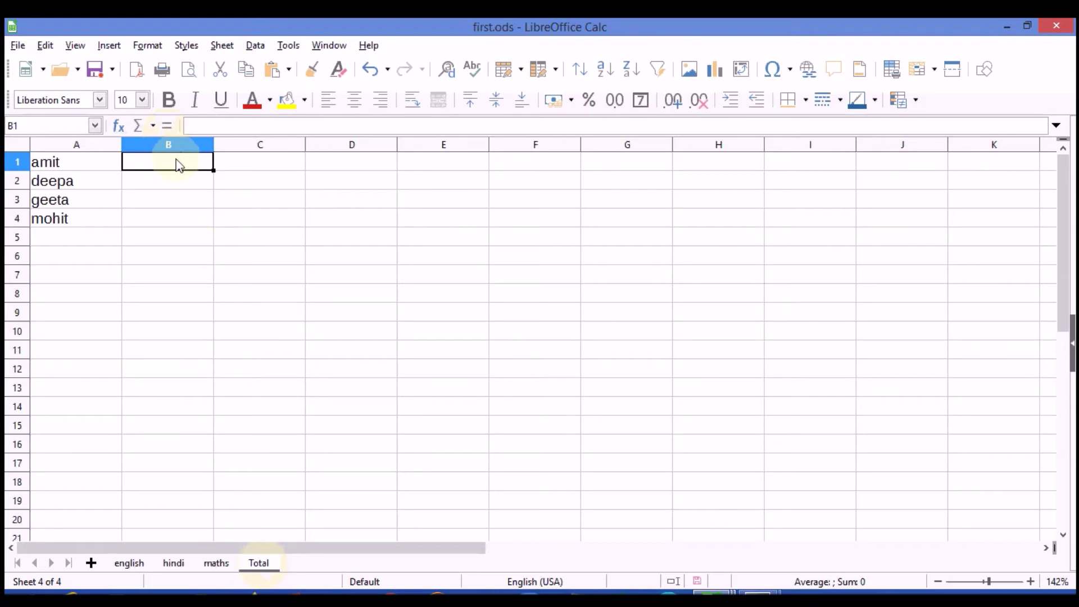
pyautogui.write('=sum(')
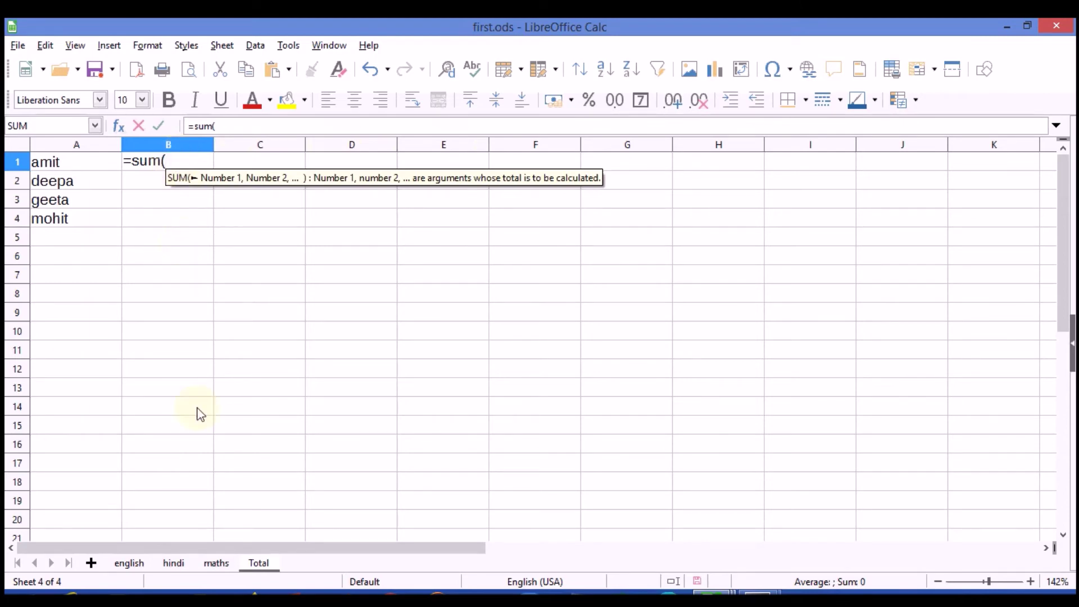
pyautogui.click(133, 564)
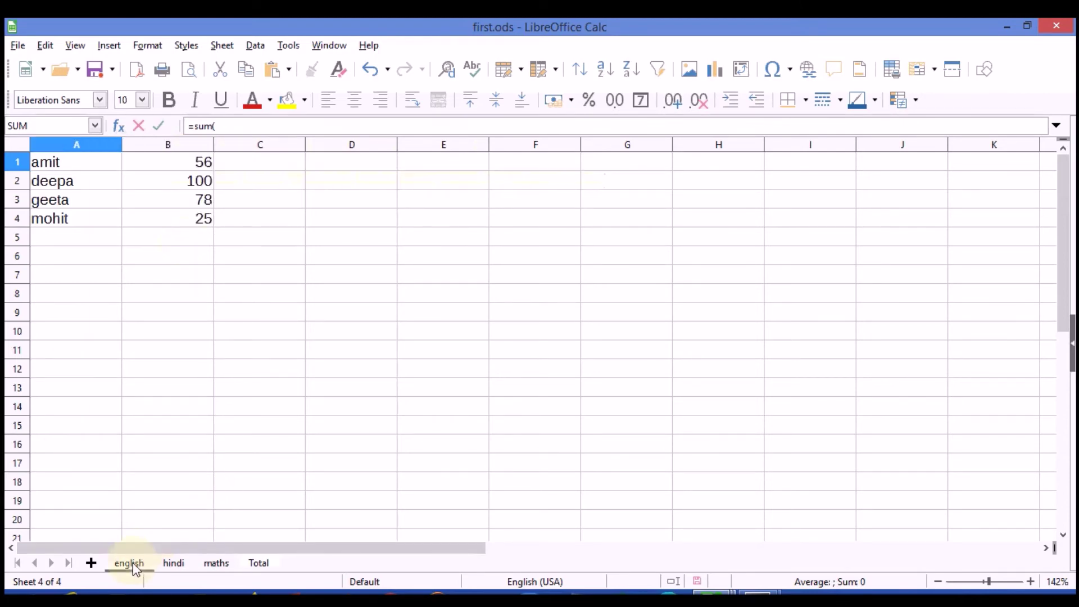
pyautogui.click(192, 165)
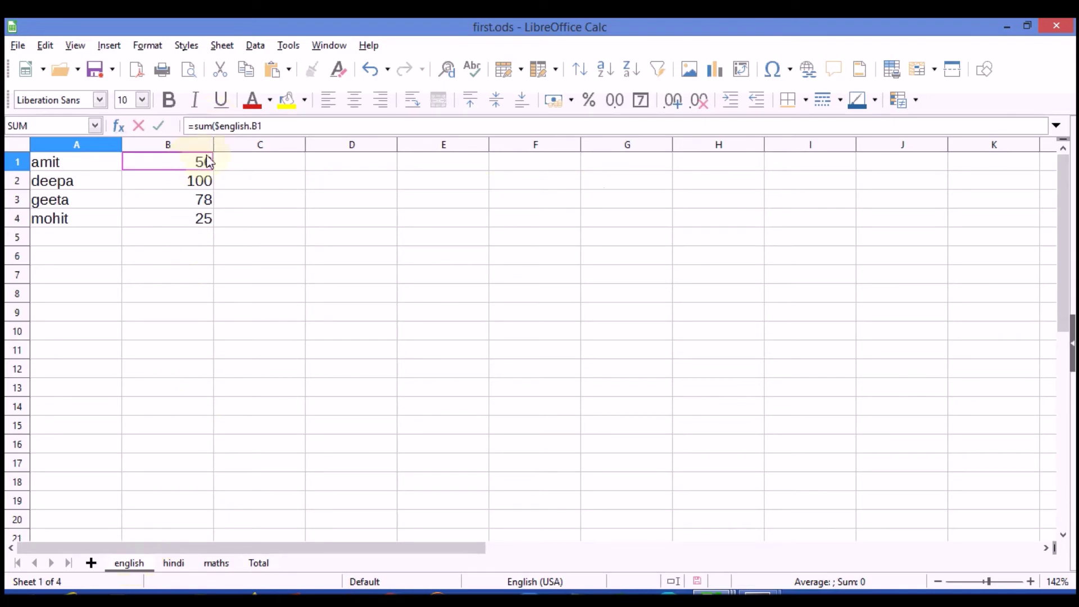
pyautogui.click(266, 126)
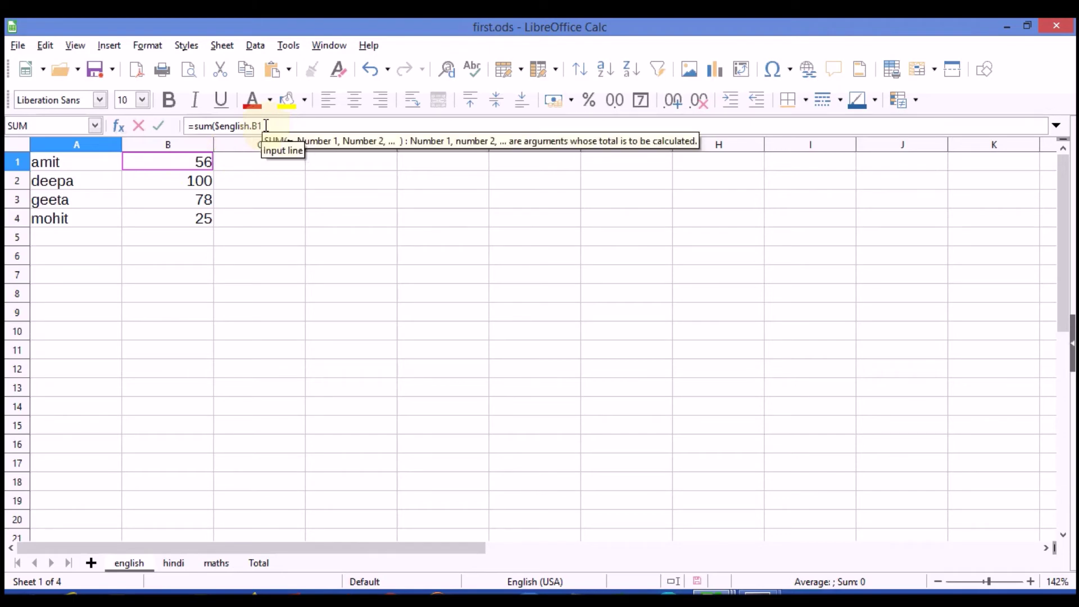
pyautogui.write(',')
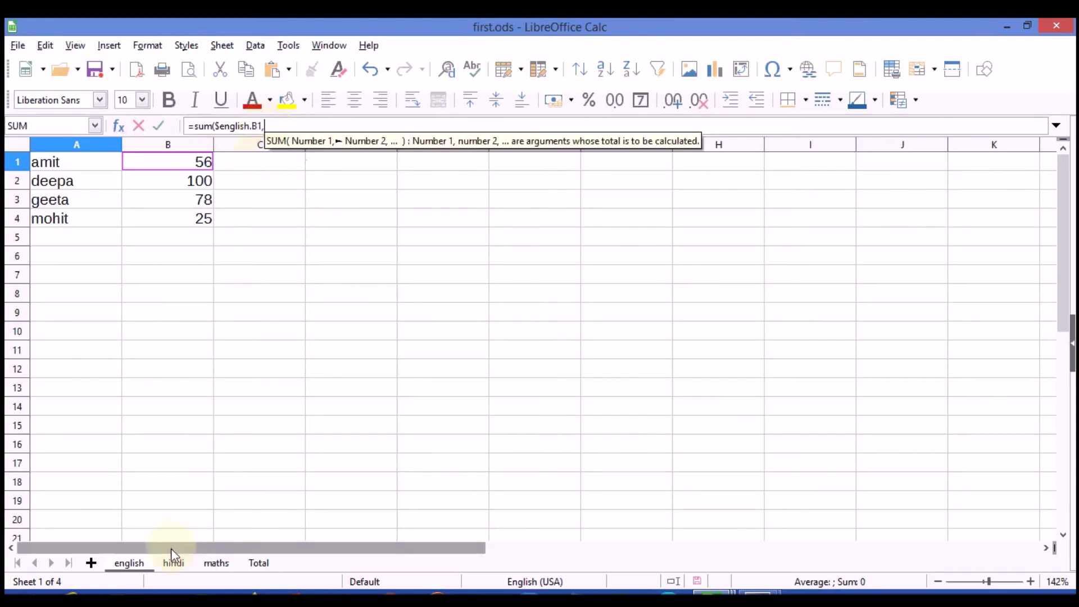
# Step: Add the hindi and maths B1 marks to the SUM and close it, giving 199
pyautogui.click(173, 563)
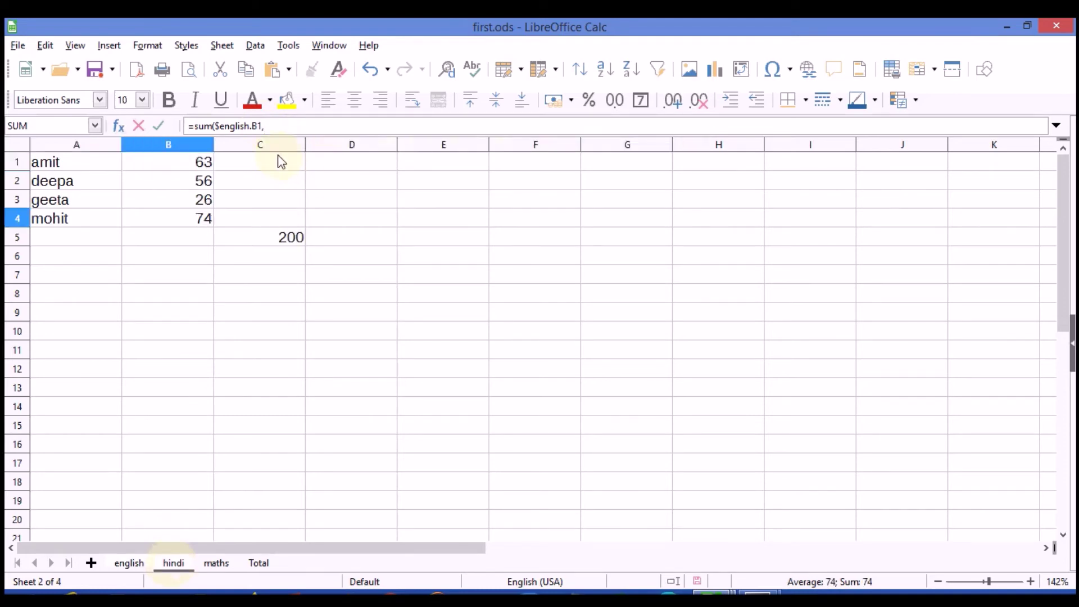
pyautogui.click(199, 165)
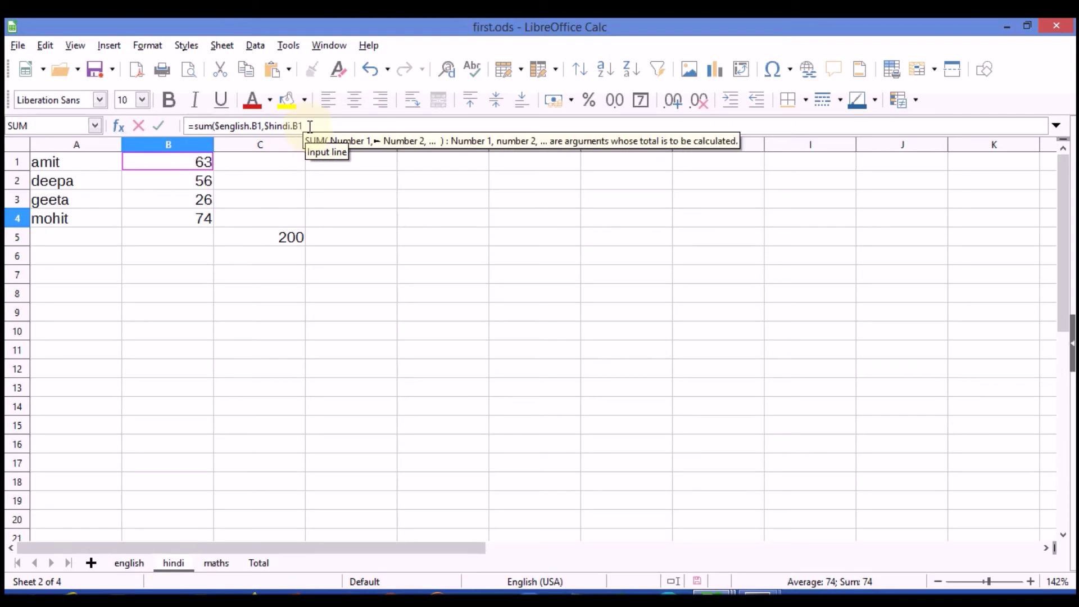
pyautogui.write(',')
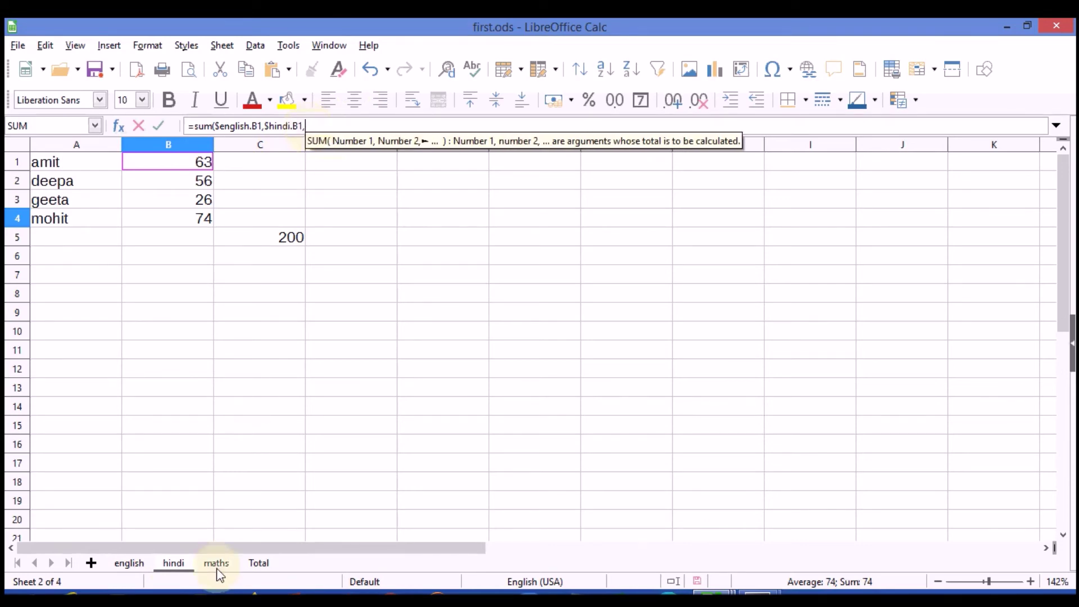
pyautogui.click(217, 564)
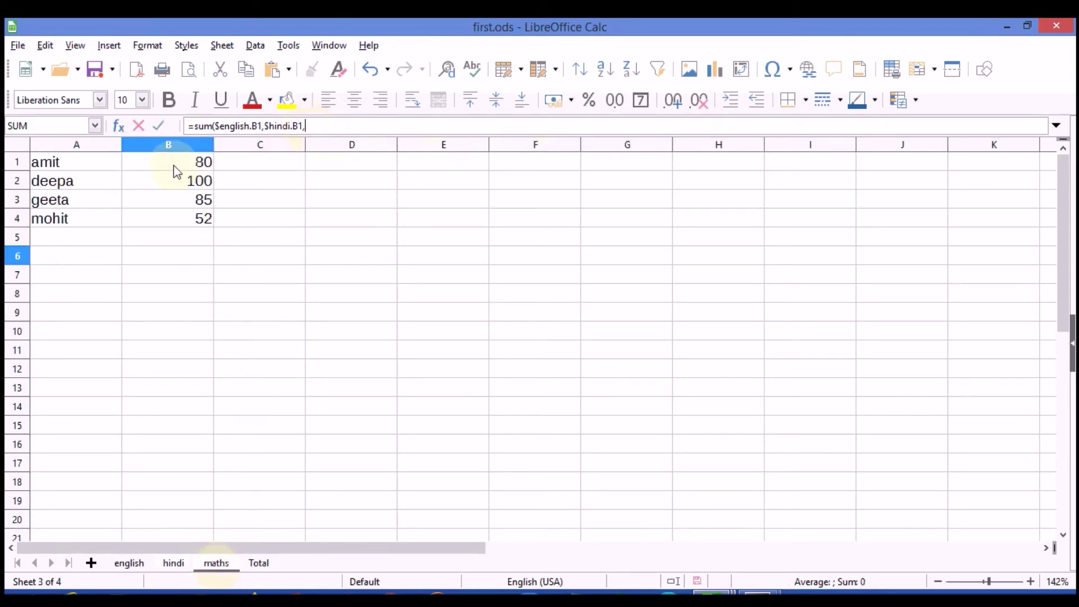
pyautogui.click(191, 163)
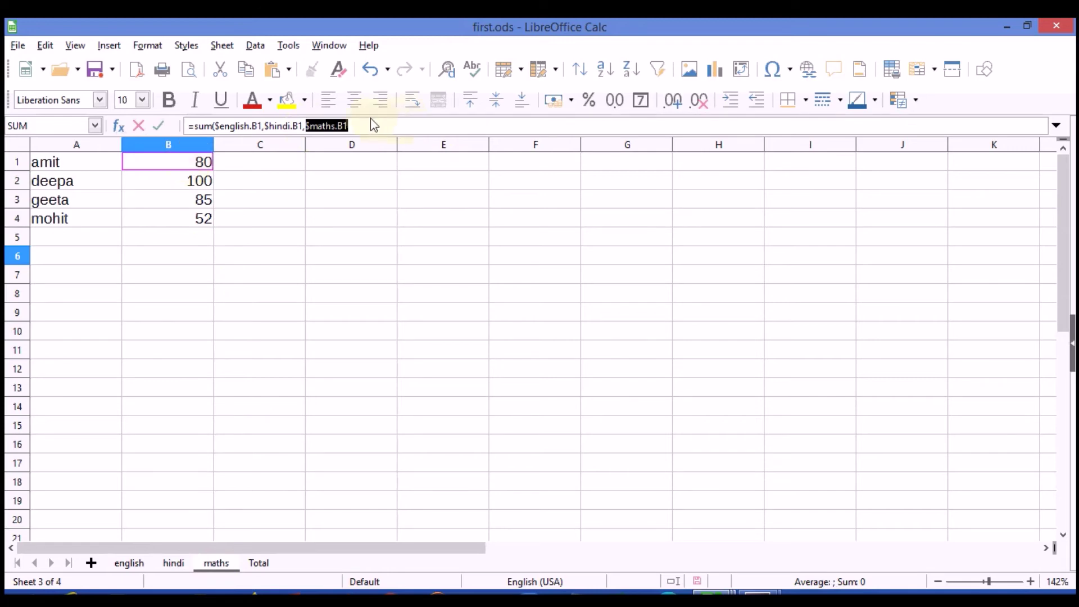
pyautogui.click(353, 125)
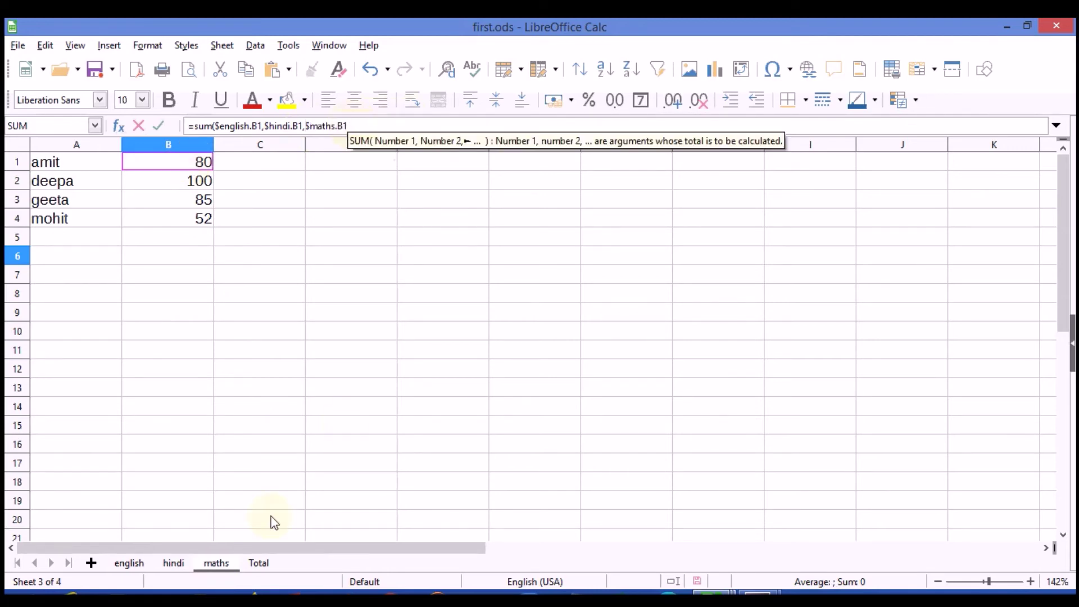
pyautogui.click(259, 563)
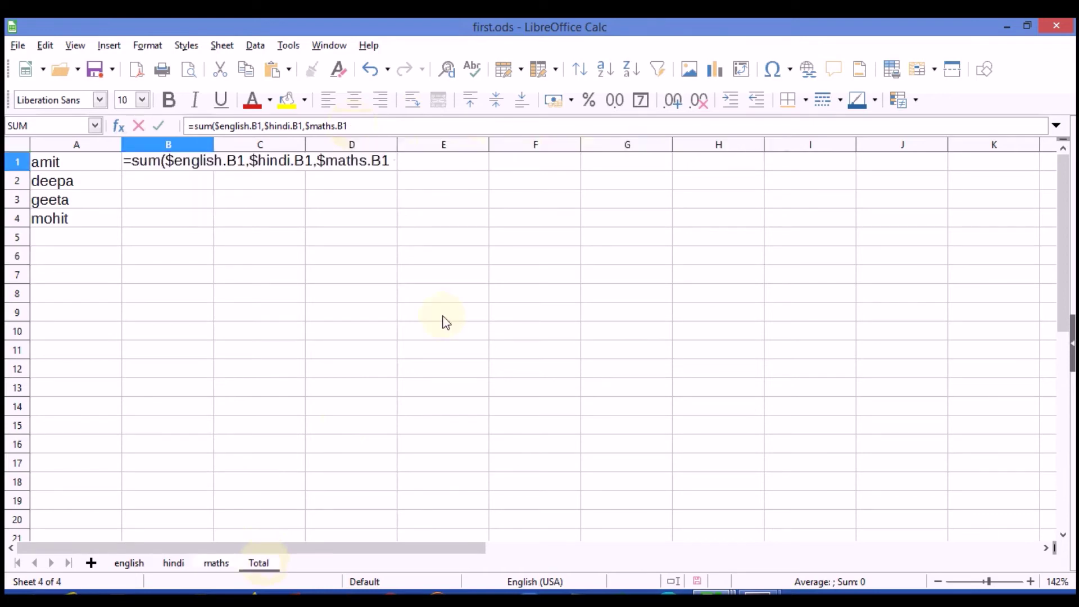
pyautogui.write(')')
pyautogui.press('Return')
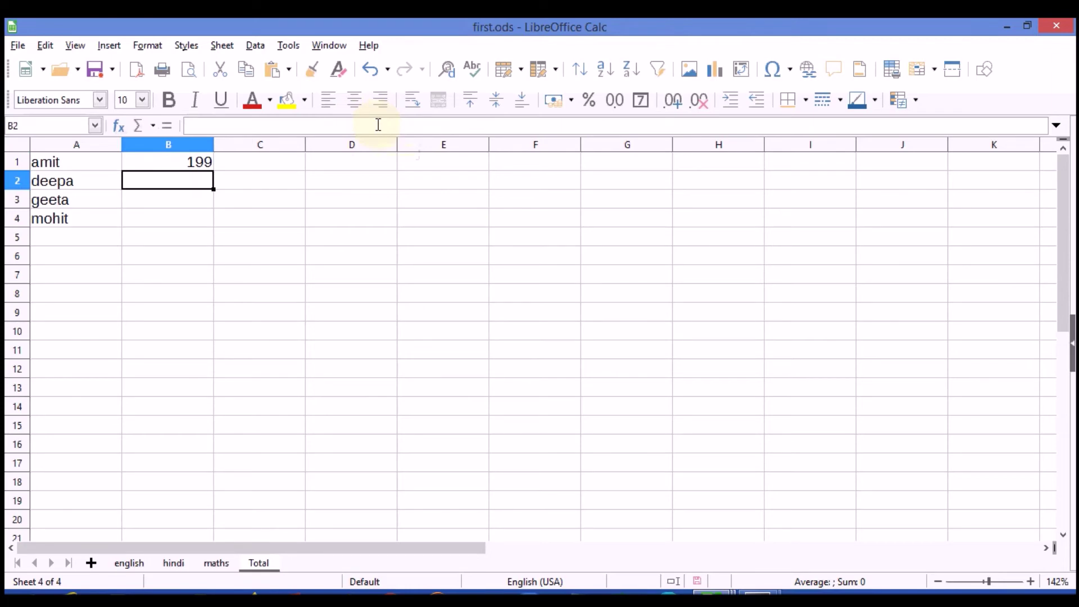
pyautogui.click(170, 166)
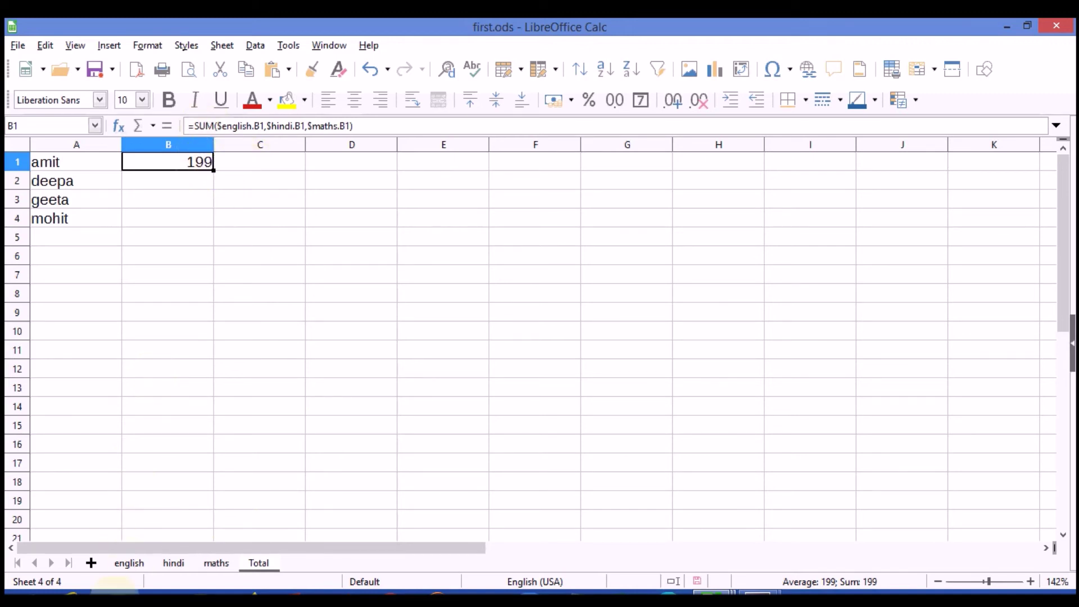
# Step: Fill B1's SUM formula down to B4, giving deepa 256, geeta 189 and mohit 151
pyautogui.click(133, 564)
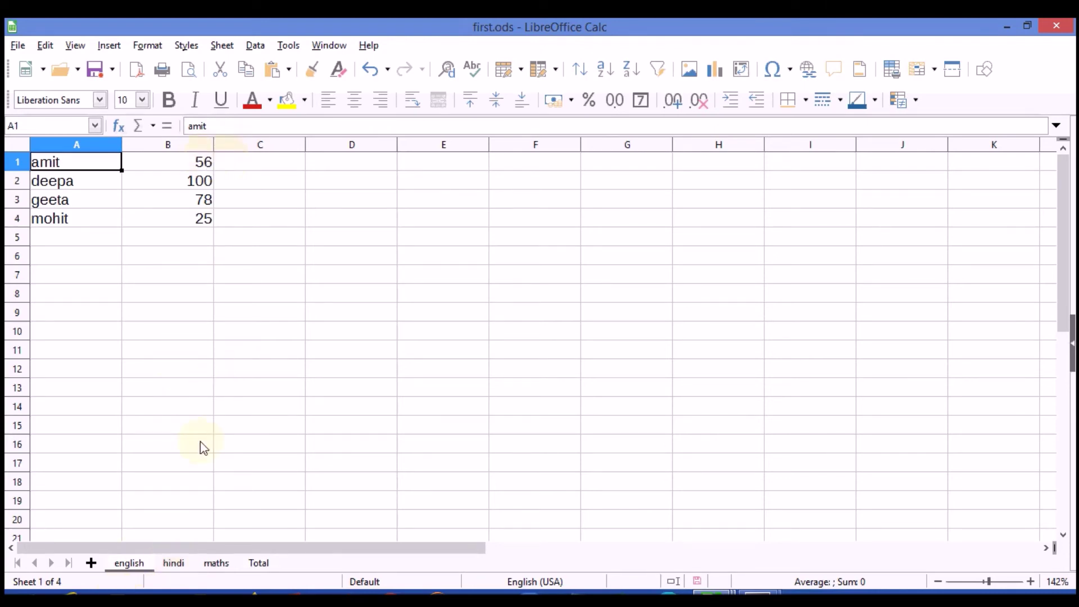
pyautogui.click(257, 563)
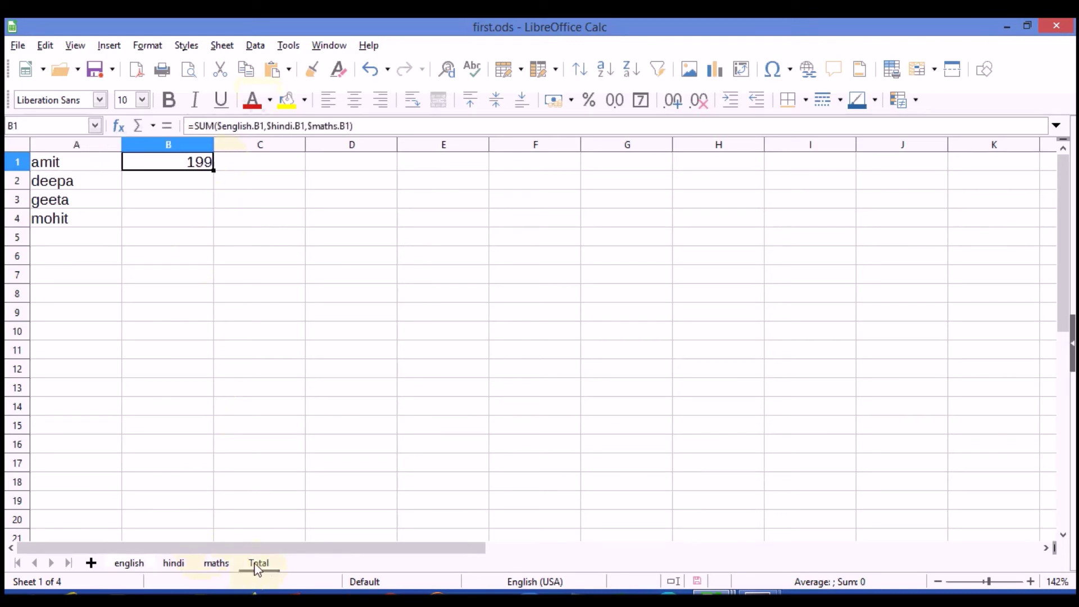
pyautogui.click(222, 163)
pyautogui.click(194, 167)
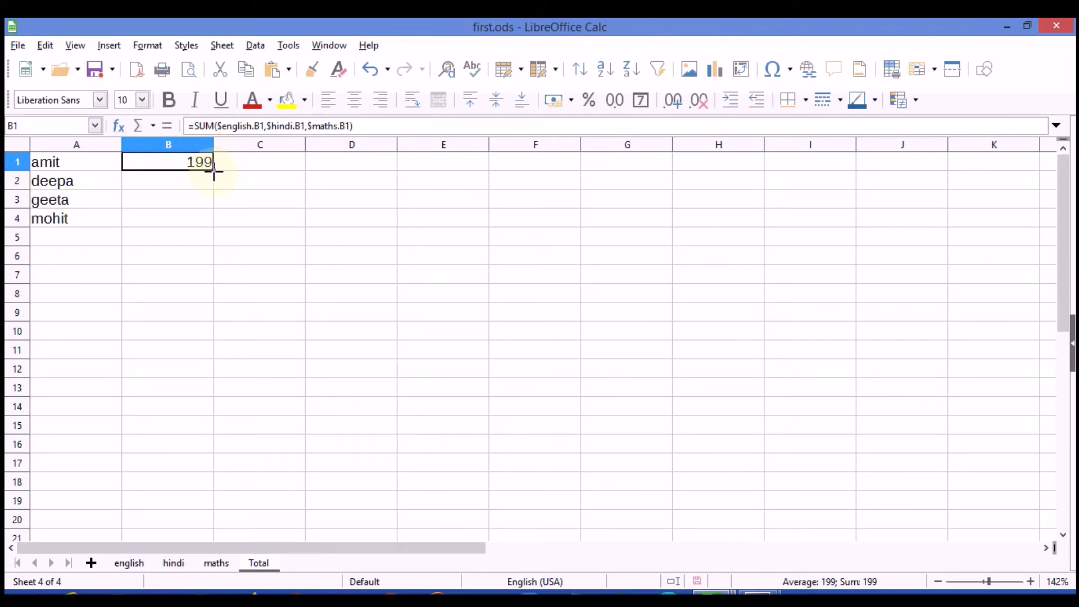
pyautogui.moveTo(214, 171); pyautogui.dragTo(209, 229)
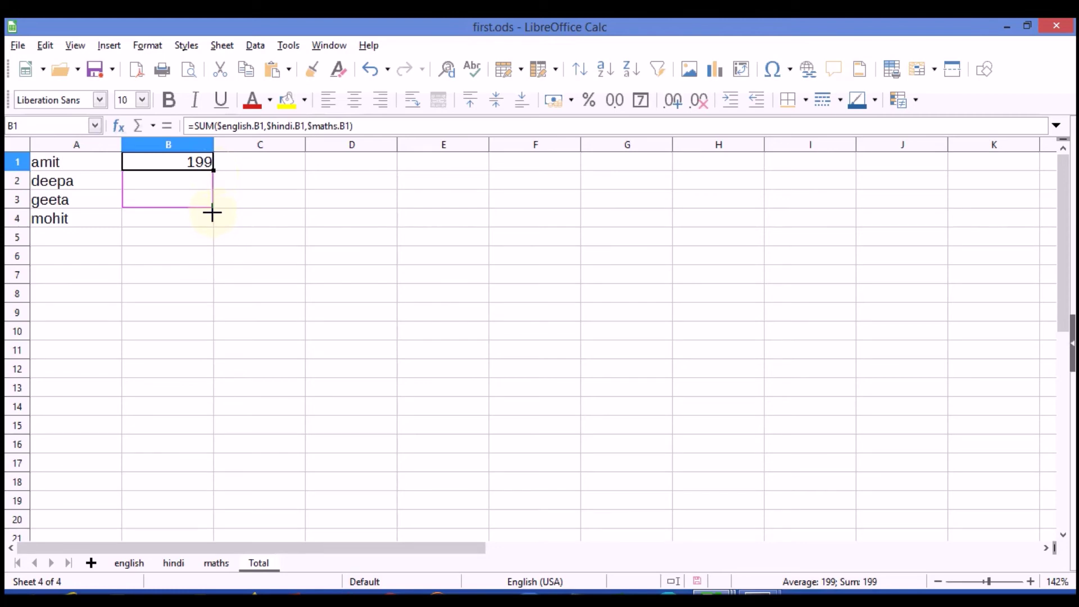
pyautogui.click(192, 258)
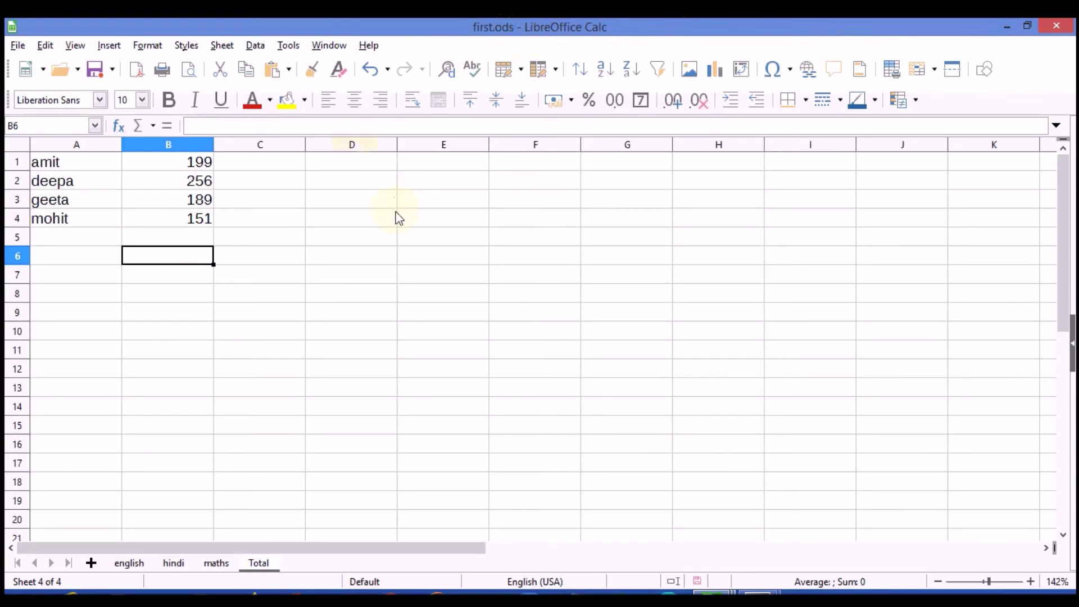
# Step: Save the first.ods workbook
pyautogui.click(18, 48)
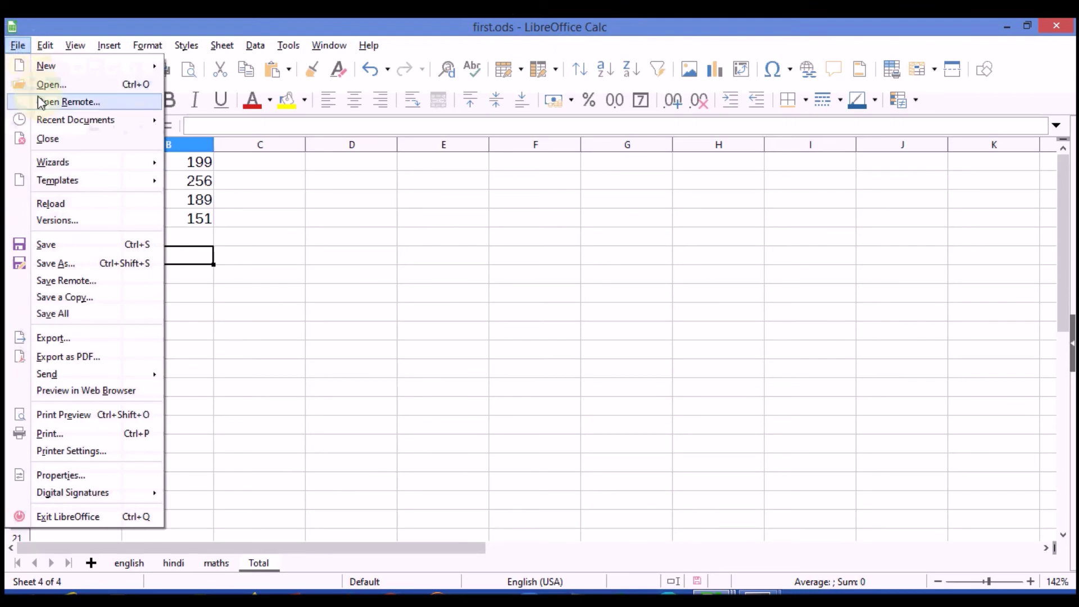
pyautogui.click(53, 244)
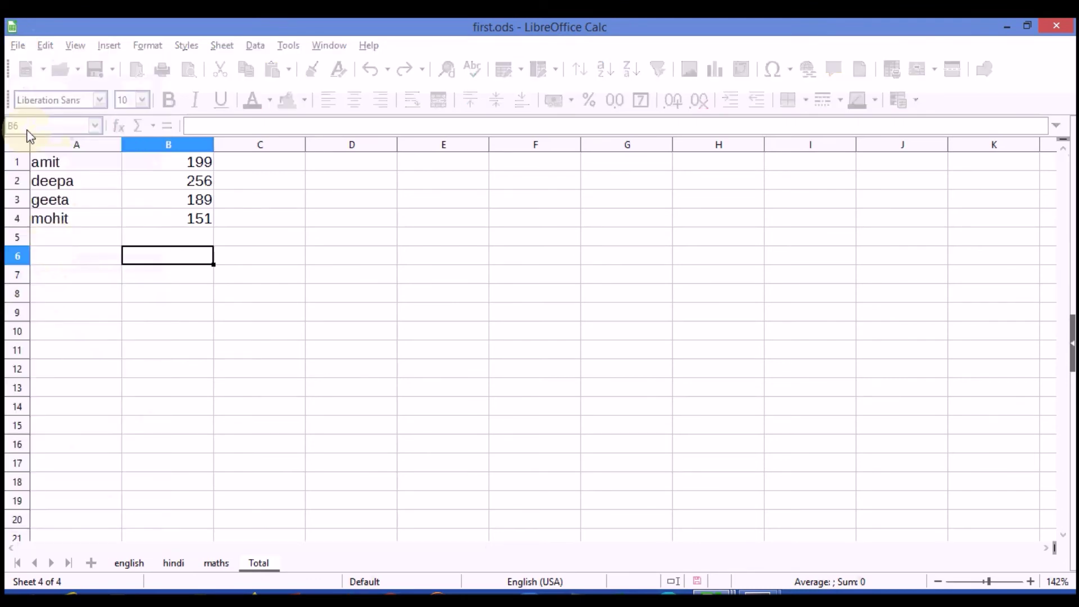
pyautogui.click(332, 220)
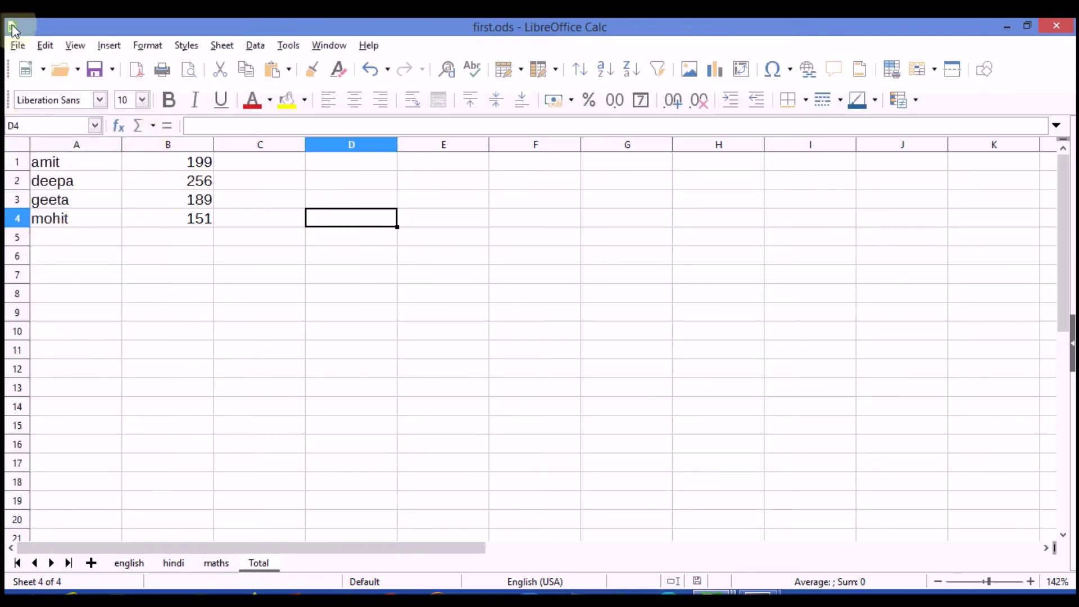
# Step: Create a new blank spreadsheet from the File > New menu
pyautogui.click(19, 46)
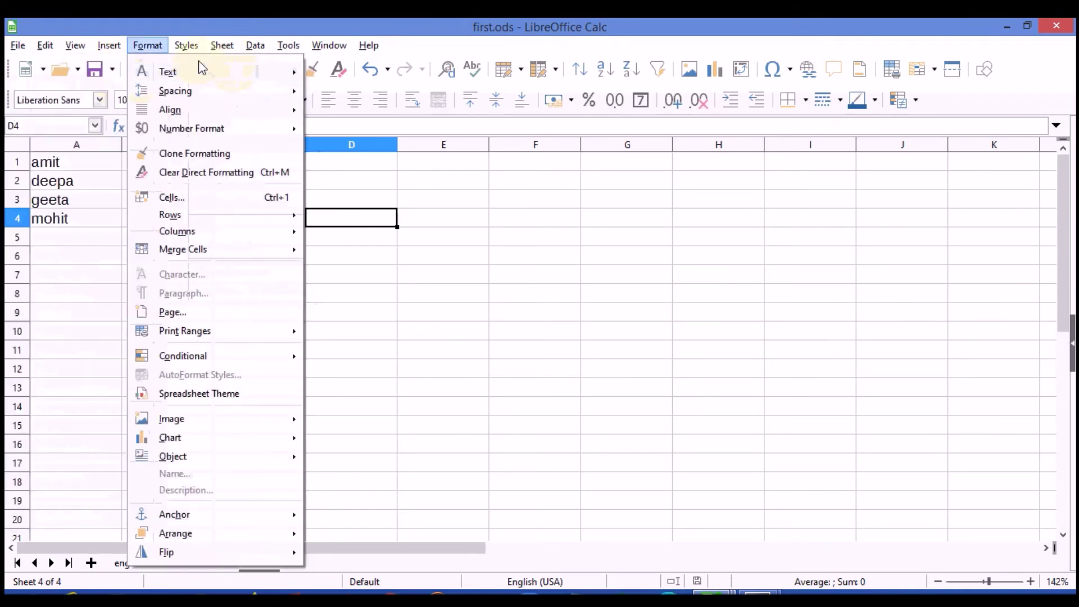
pyautogui.click(28, 46)
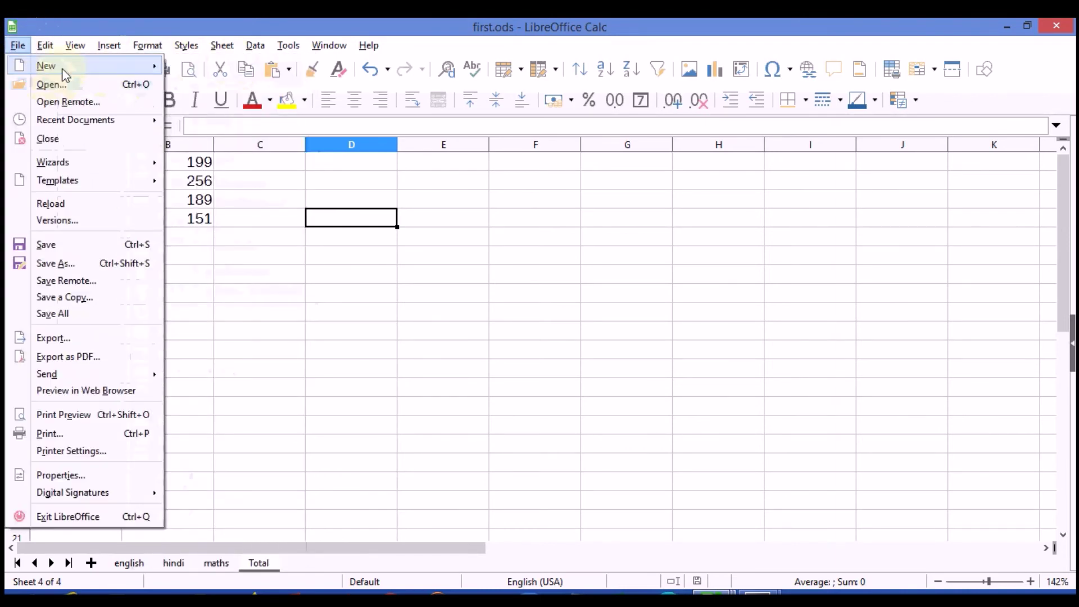
pyautogui.moveTo(46, 66)
pyautogui.click(204, 83)
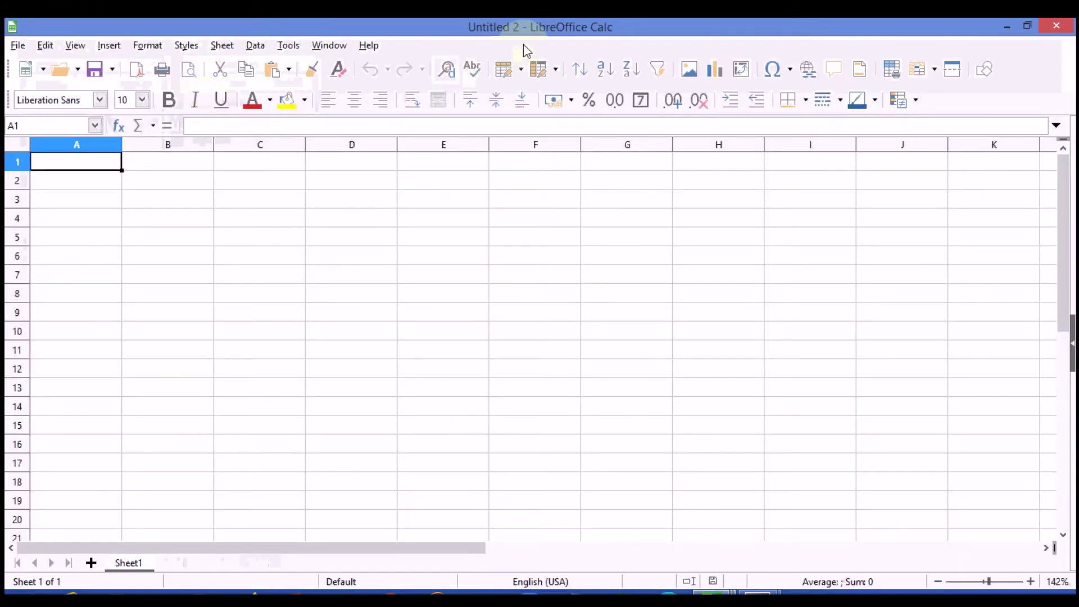
# Step: Save the blank workbook in Documents as result.ods in ODF Spreadsheet format
pyautogui.click(18, 45)
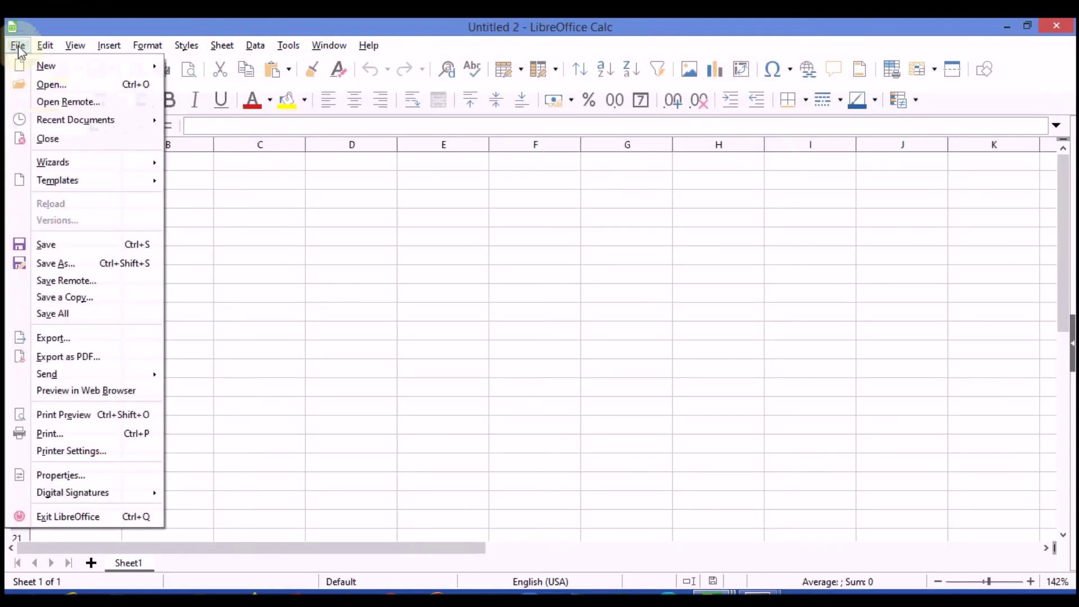
pyautogui.click(79, 262)
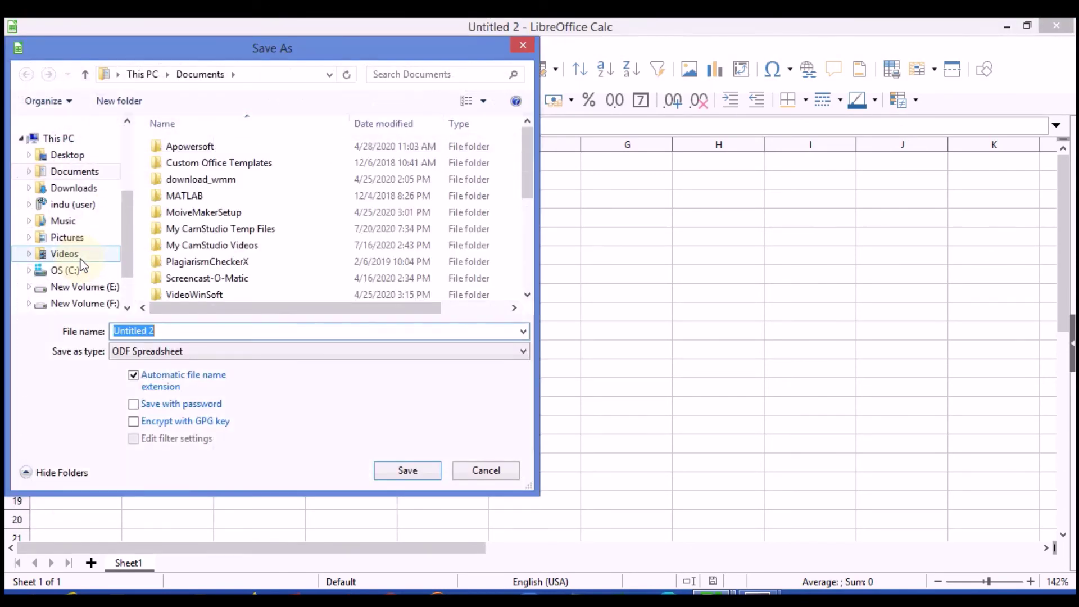
pyautogui.write('result')
pyautogui.click(407, 471)
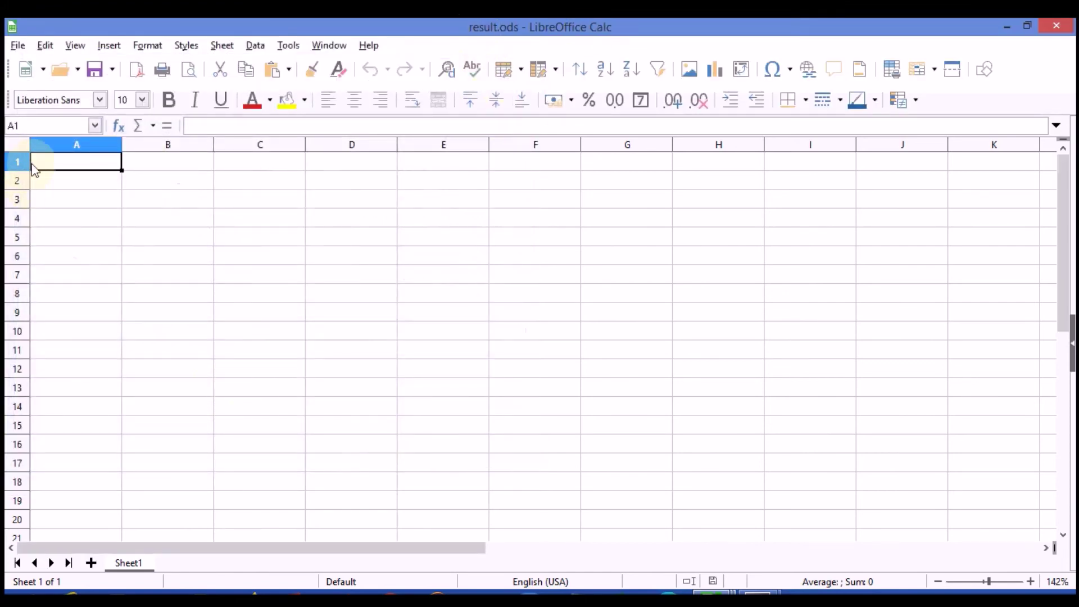
pyautogui.click(141, 166)
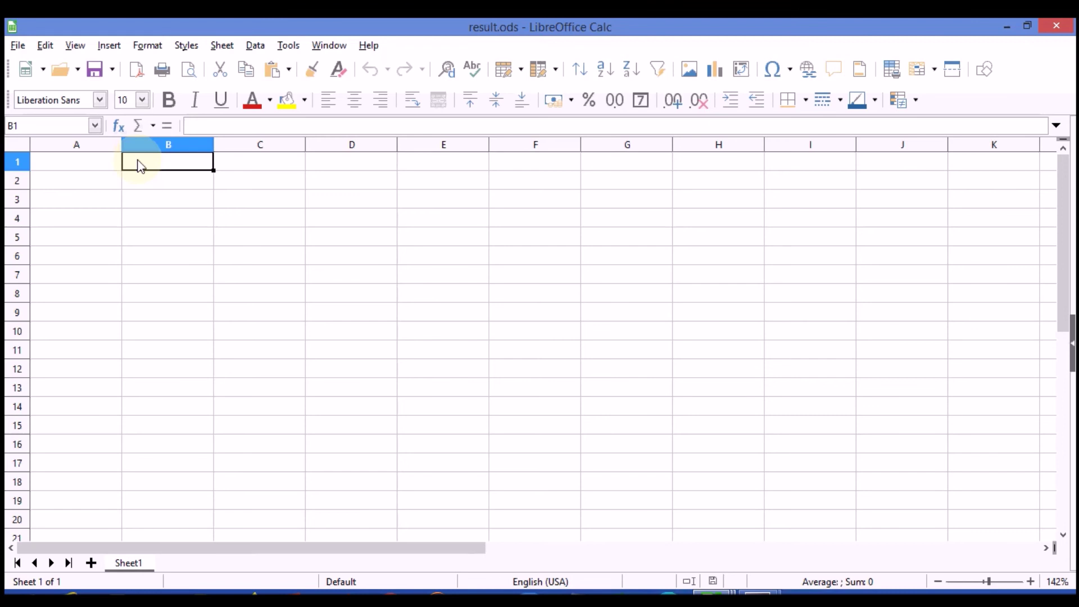
# Step: Enter a formula in result.ods B1 referencing first.ods Total.B1, showing 199
pyautogui.press('Delete')
pyautogui.write('=')
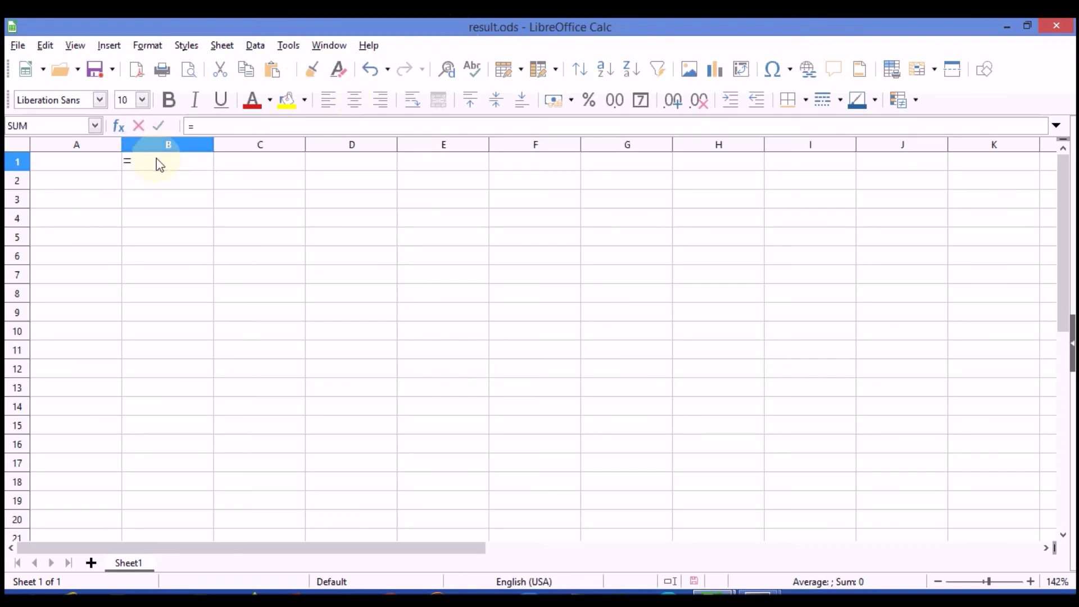
pyautogui.click(713, 595)
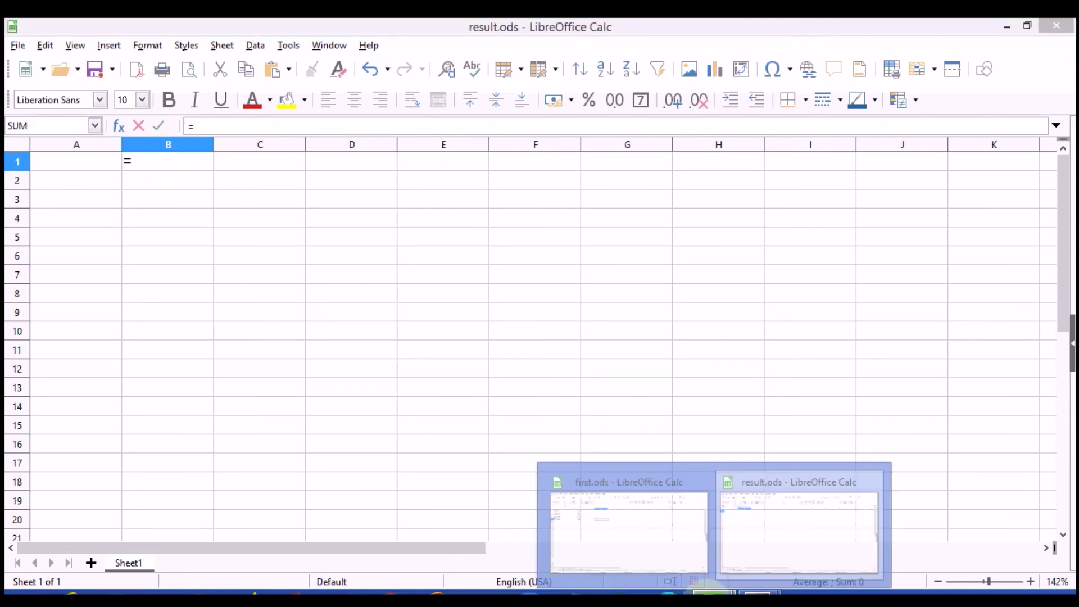
pyautogui.click(664, 547)
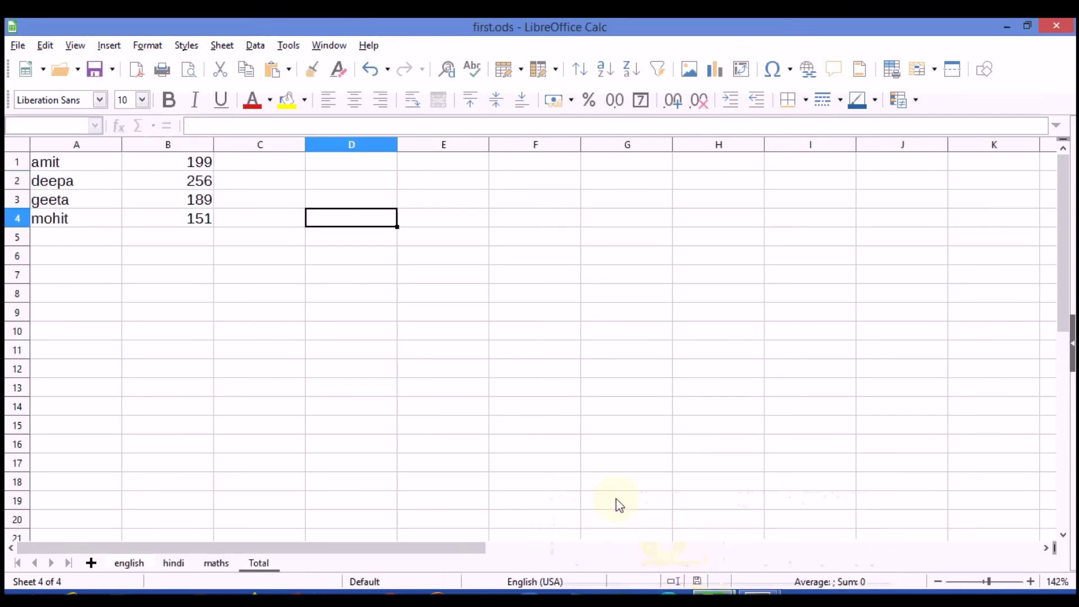
pyautogui.click(196, 163)
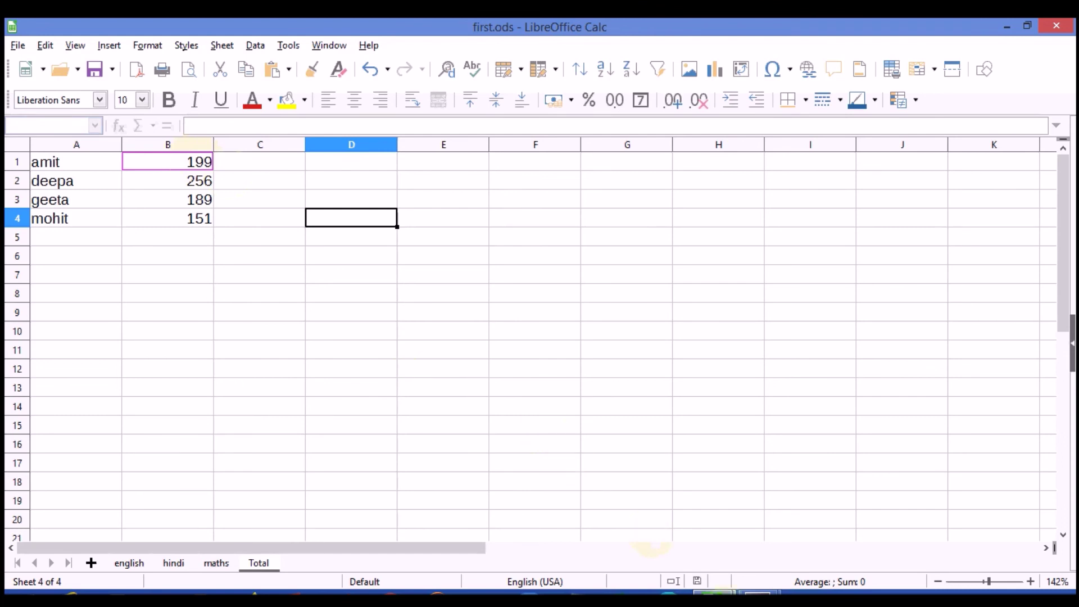
pyautogui.moveTo(652, 551)
pyautogui.click(759, 542)
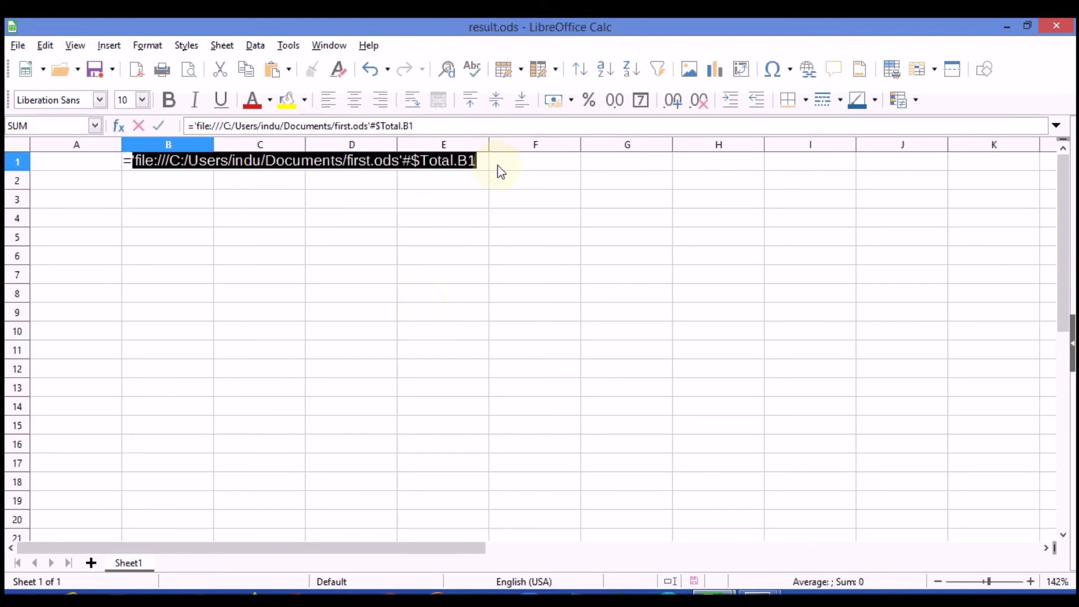
pyautogui.press('Return')
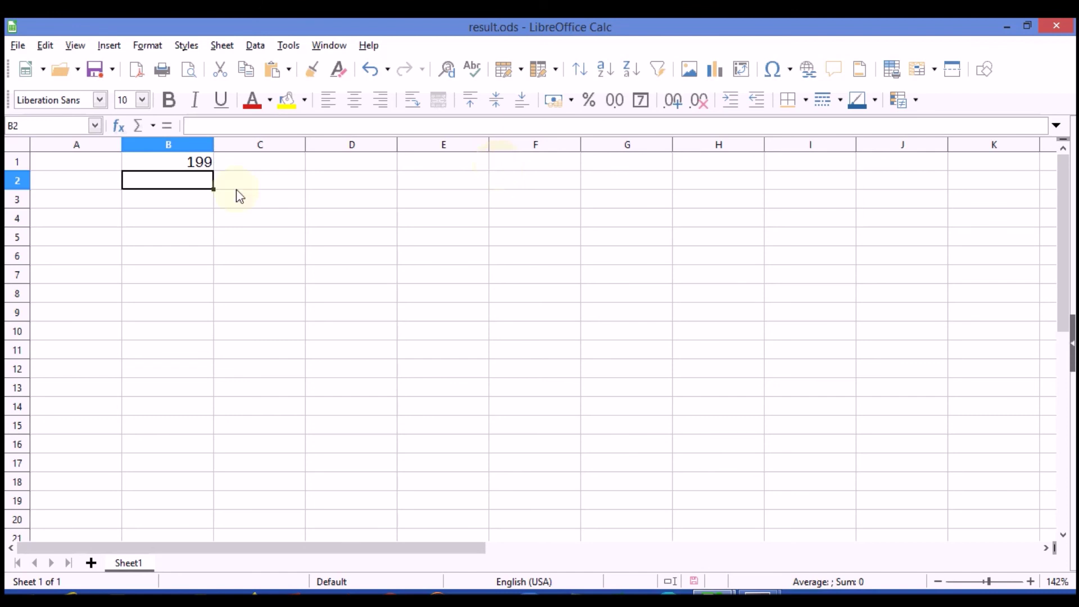
pyautogui.click(187, 203)
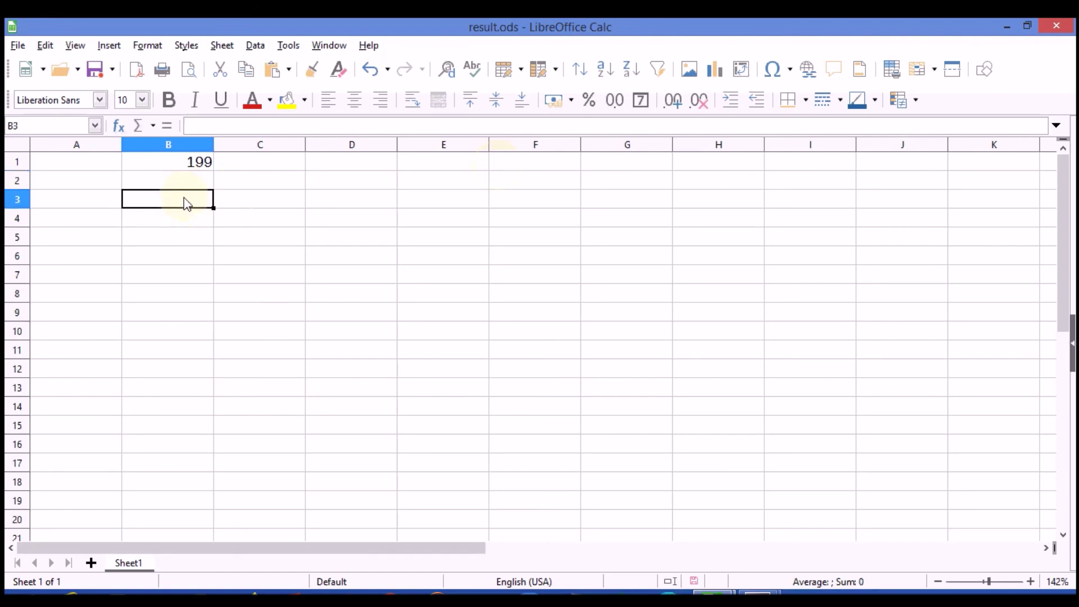
# Step: Put =SUM of first.ods Total sheet B1:B4 into result.ods B3 to get 795
pyautogui.write('=')
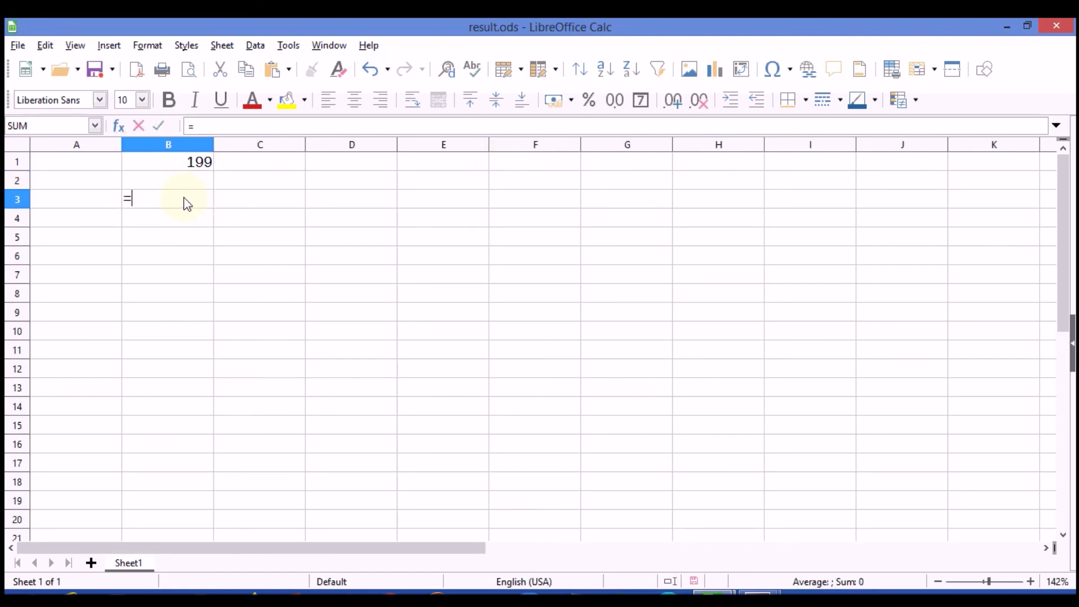
pyautogui.write('sum')
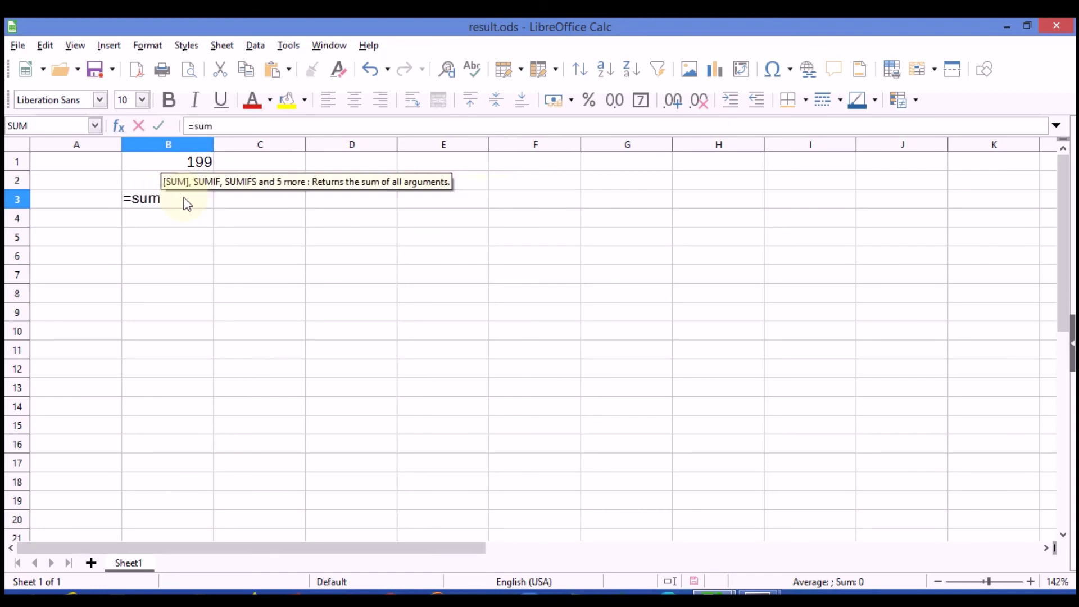
pyautogui.write('(')
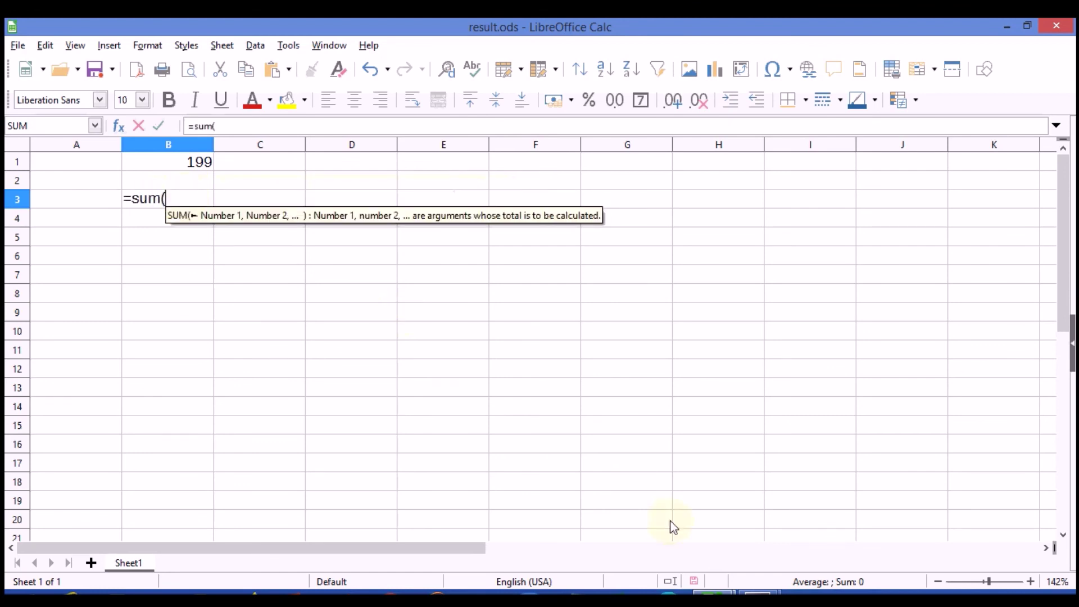
pyautogui.click(790, 565)
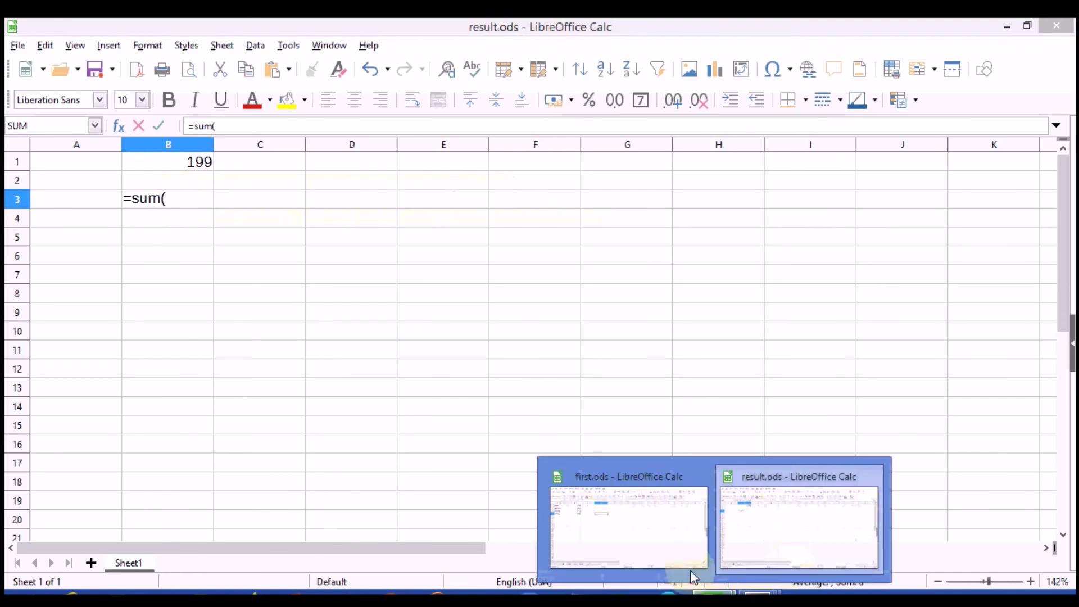
pyautogui.click(675, 540)
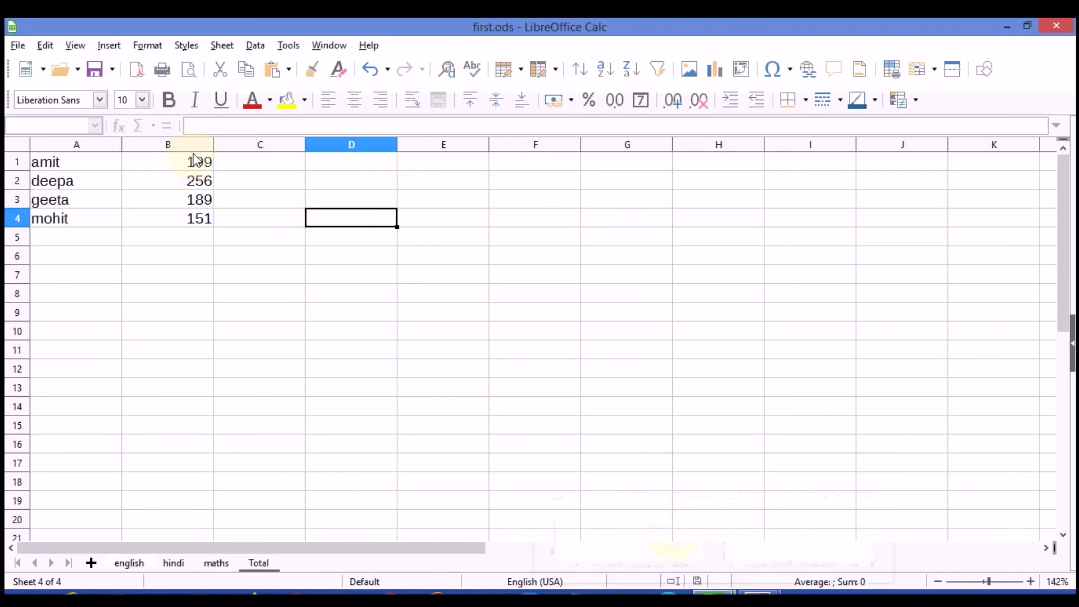
pyautogui.click(194, 159)
pyautogui.moveTo(194, 159); pyautogui.dragTo(216, 224)
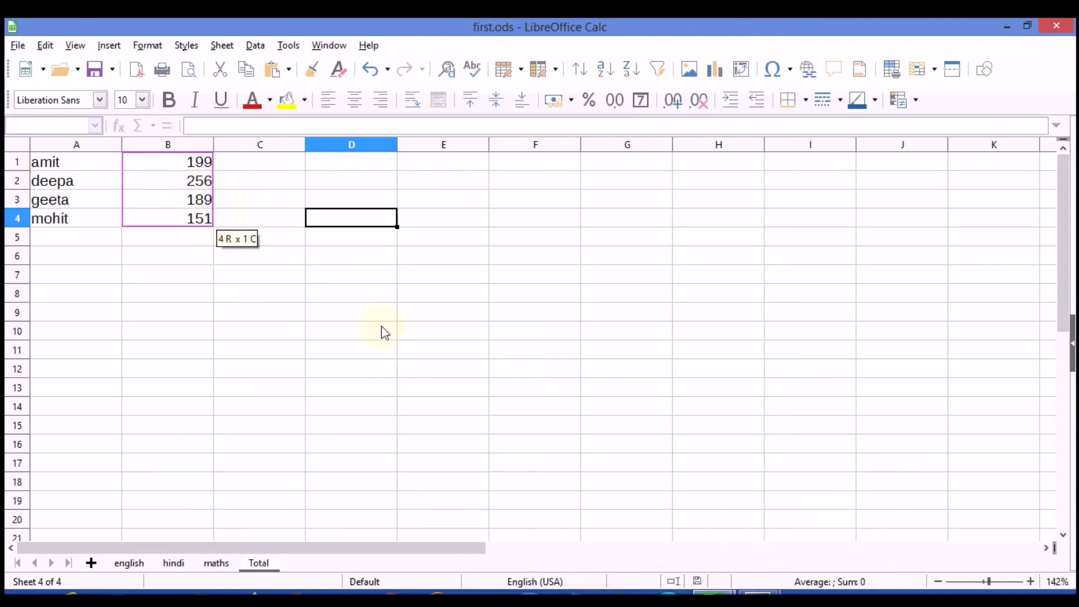
pyautogui.click(713, 595)
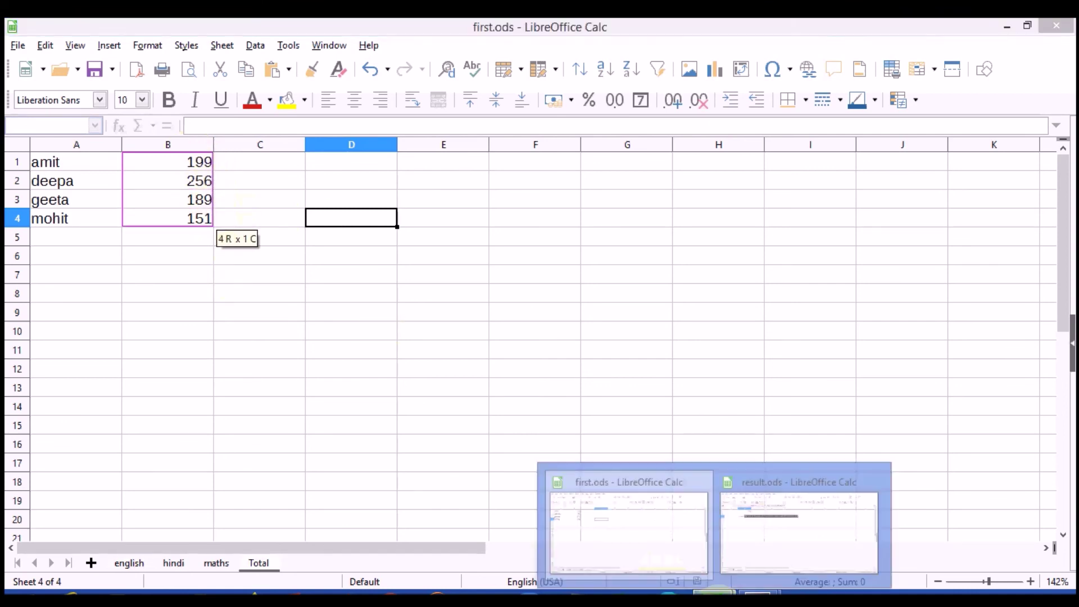
pyautogui.click(767, 540)
pyautogui.write(')')
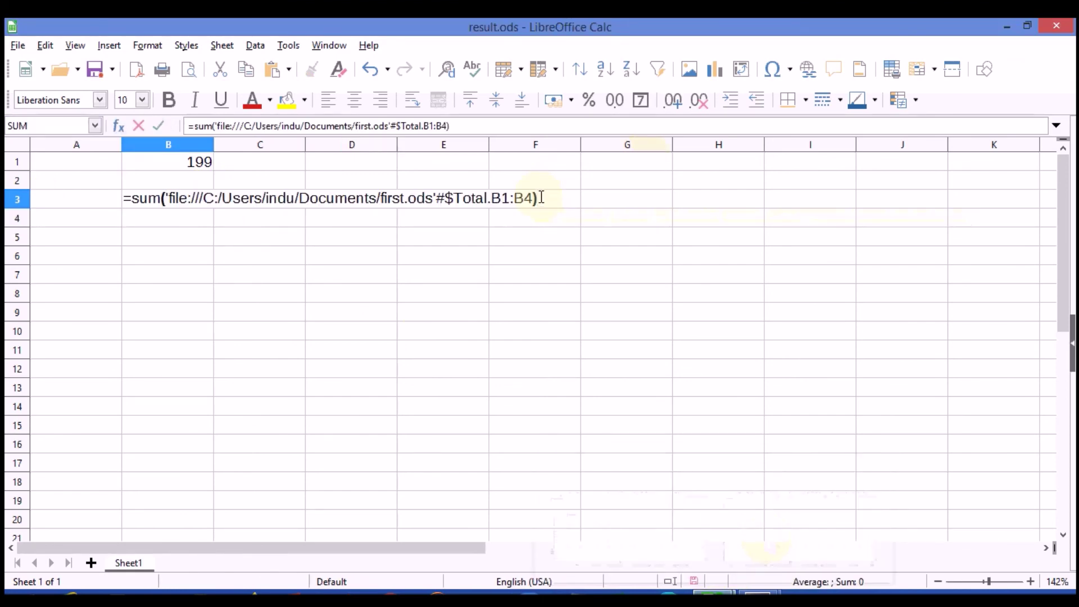
pyautogui.press('Return')
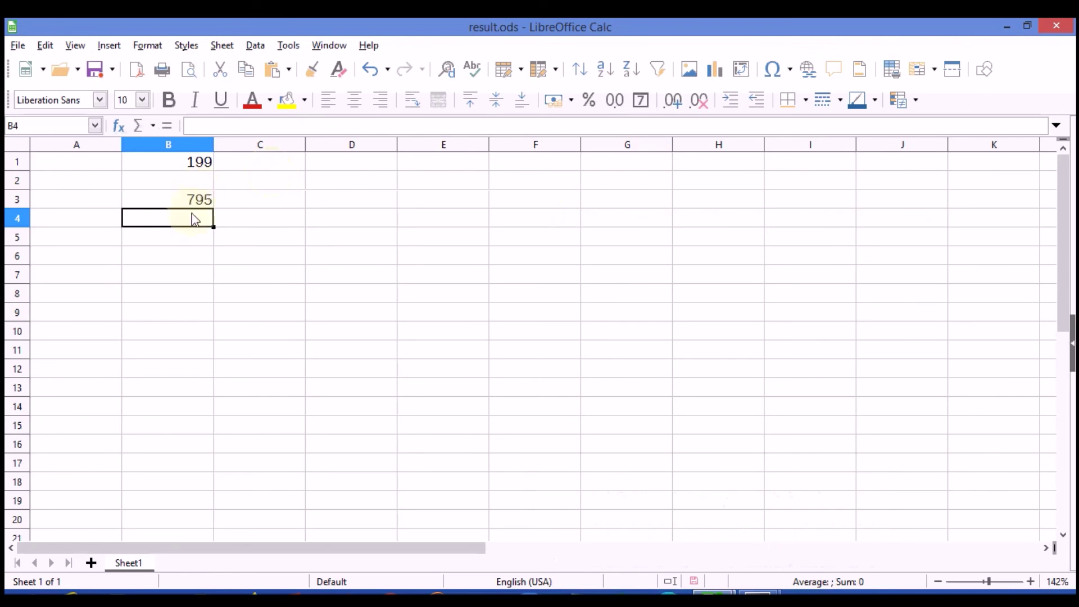